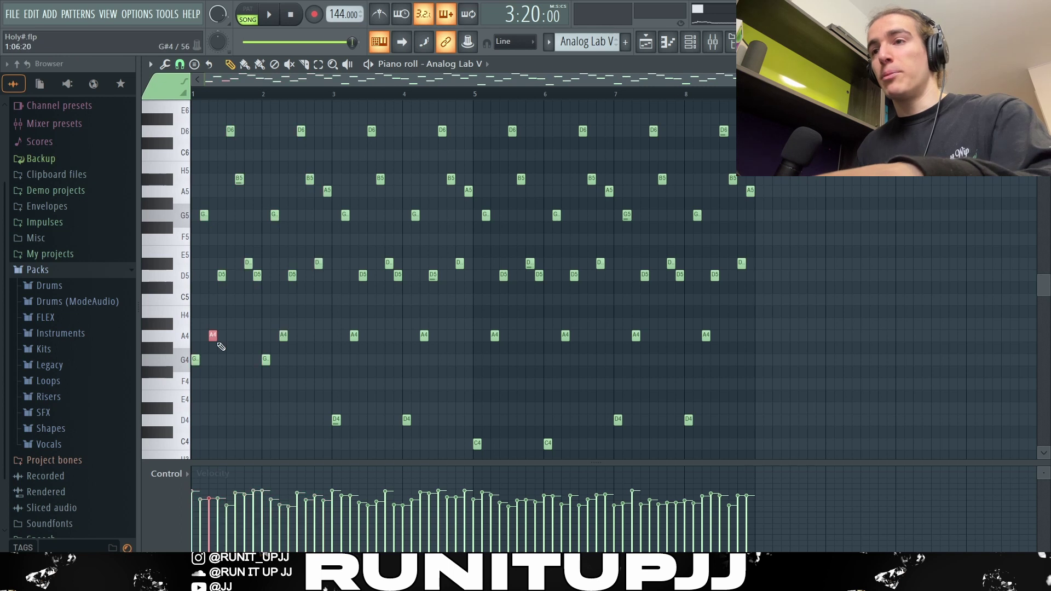
Step: Select the bar 1 arpeggio notes in turn to examine the pattern: A4, D5, D6, B5, D#5 and D5
drag(213, 264, 233, 282)
drag(225, 123, 252, 205)
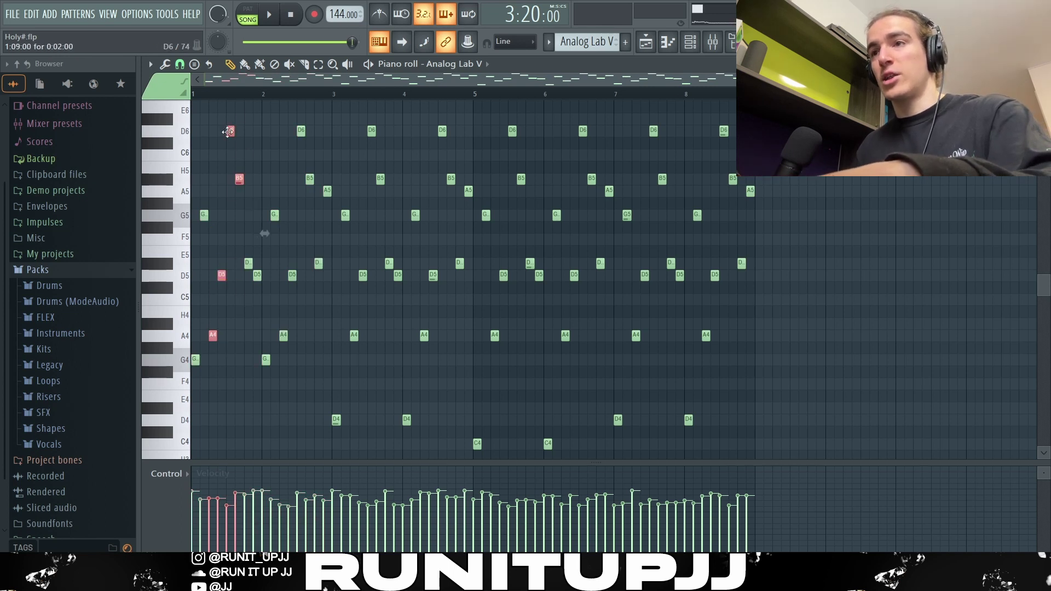
drag(223, 125, 240, 148)
drag(214, 260, 227, 289)
drag(234, 173, 240, 195)
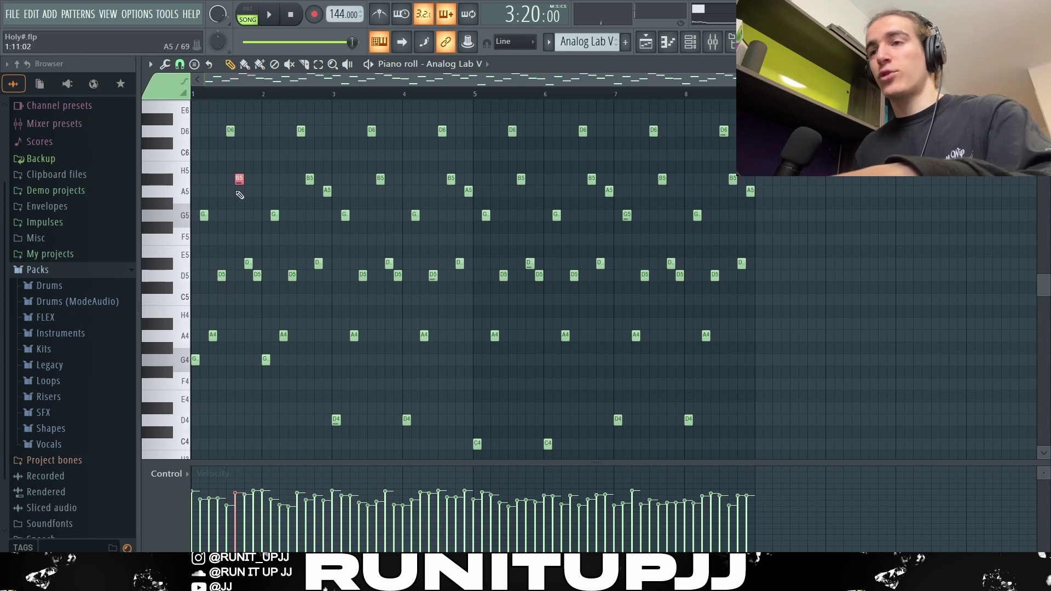
drag(244, 250, 264, 290)
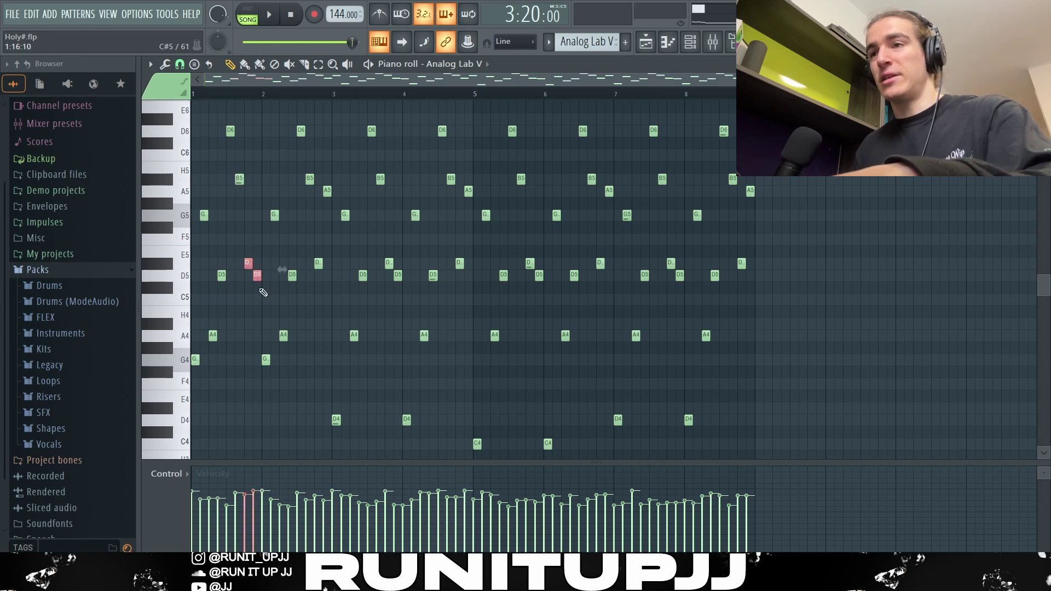
click(261, 315)
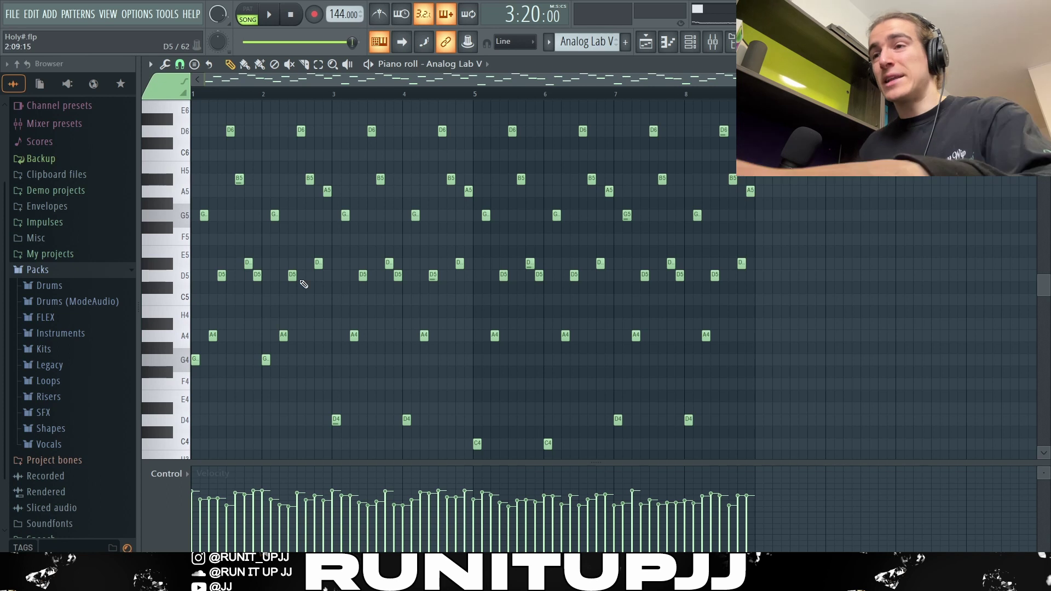
Step: Select all arpeggio notes in bar 2, and single out its ending notes D#5, A5 and B5 for comparison with bar 1
drag(325, 401, 266, 120)
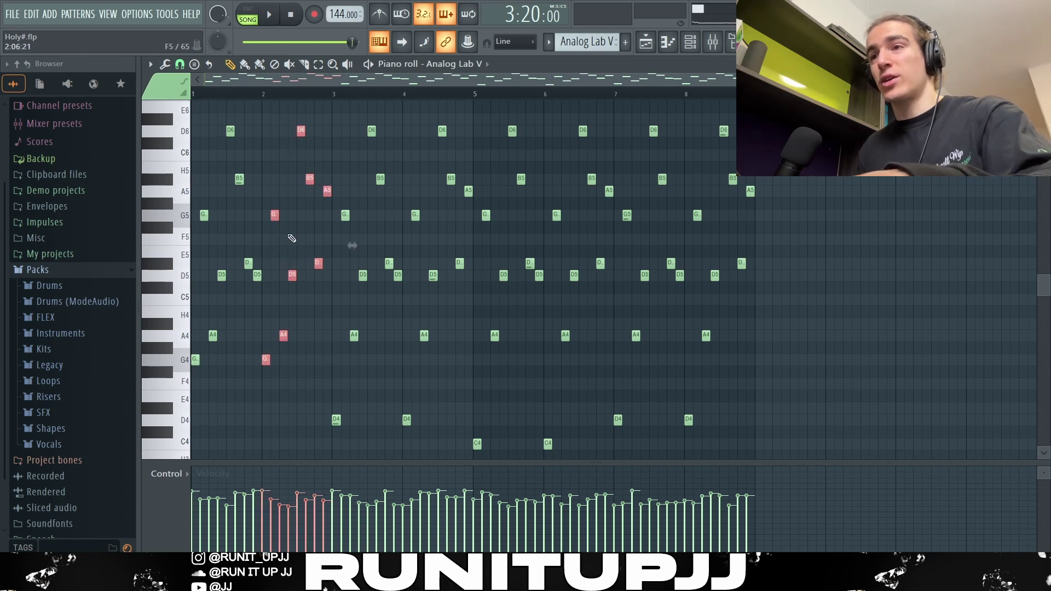
click(318, 263)
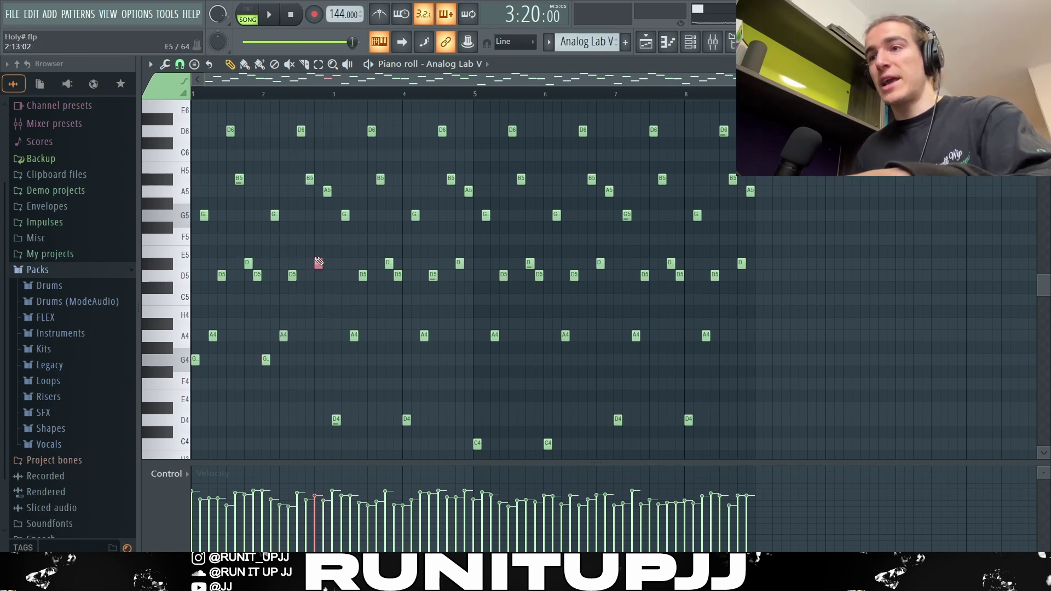
click(327, 191)
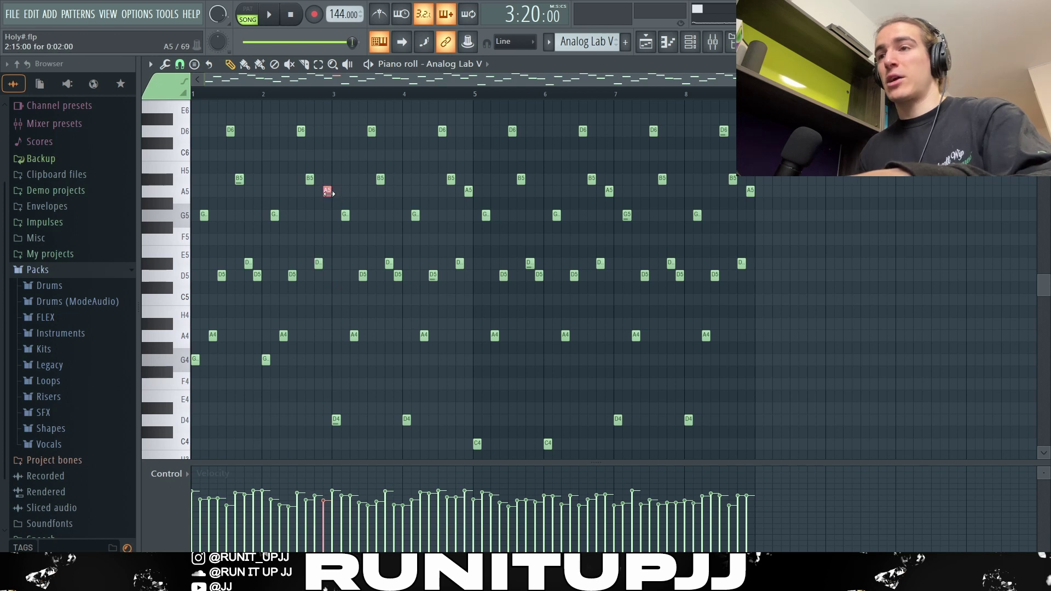
shift+click(309, 178)
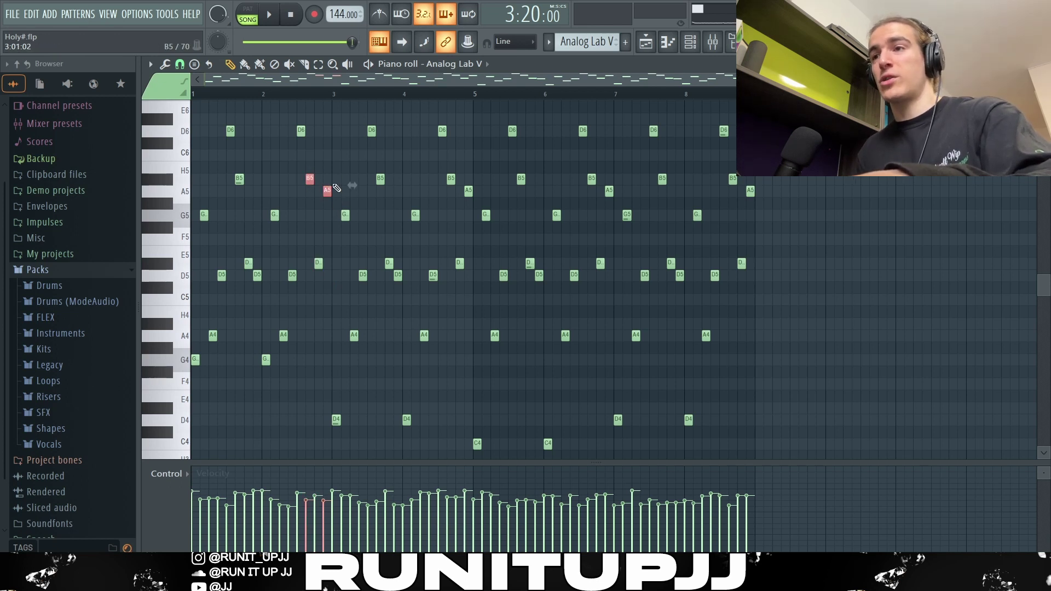
Step: Select the first two bars of the arpeggio, and mark out the low root notes D4, C4 and D4 in bars 3 to 8
drag(334, 94, 53, 144)
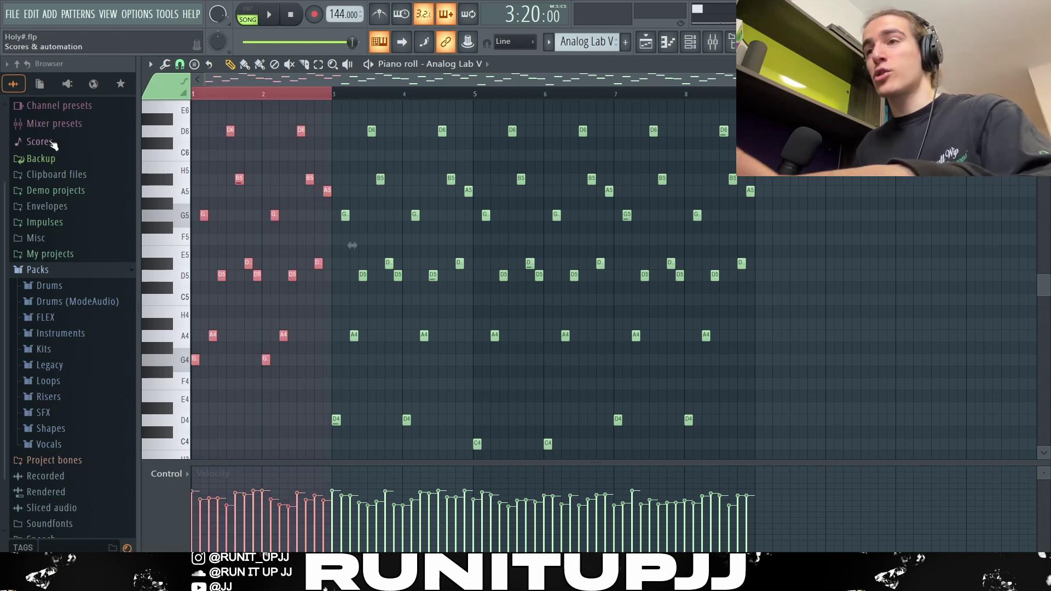
ctrl+click(868, 312)
scroll(279, 313, down, 1)
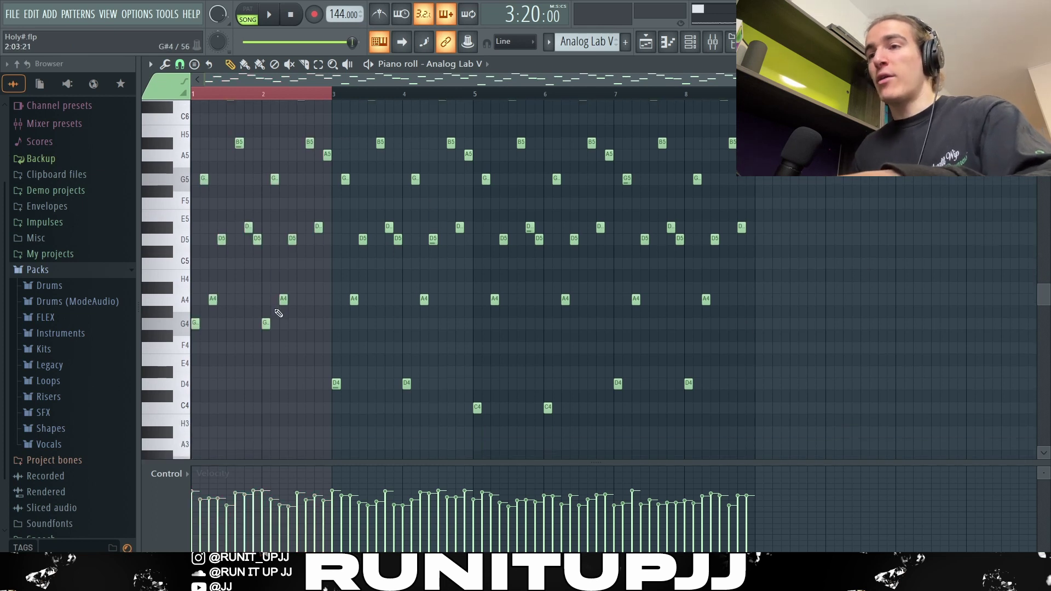
ctrl+click(361, 350)
drag(329, 370, 558, 410)
drag(573, 397, 810, 381)
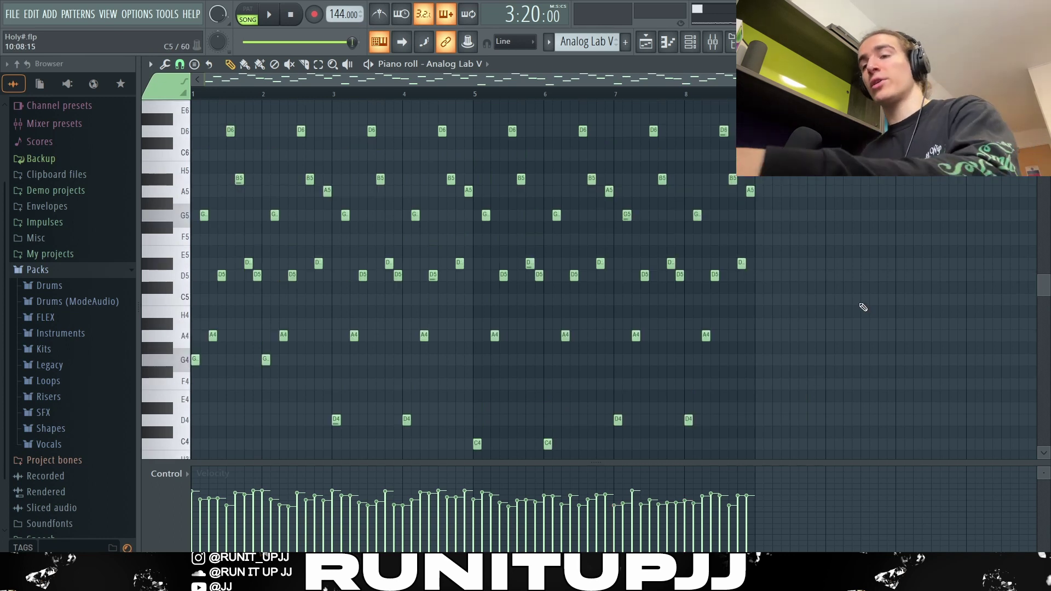
Step: Play back the eight-bar Analog Lab V arpeggio and stop it at the end
key(alt+r)
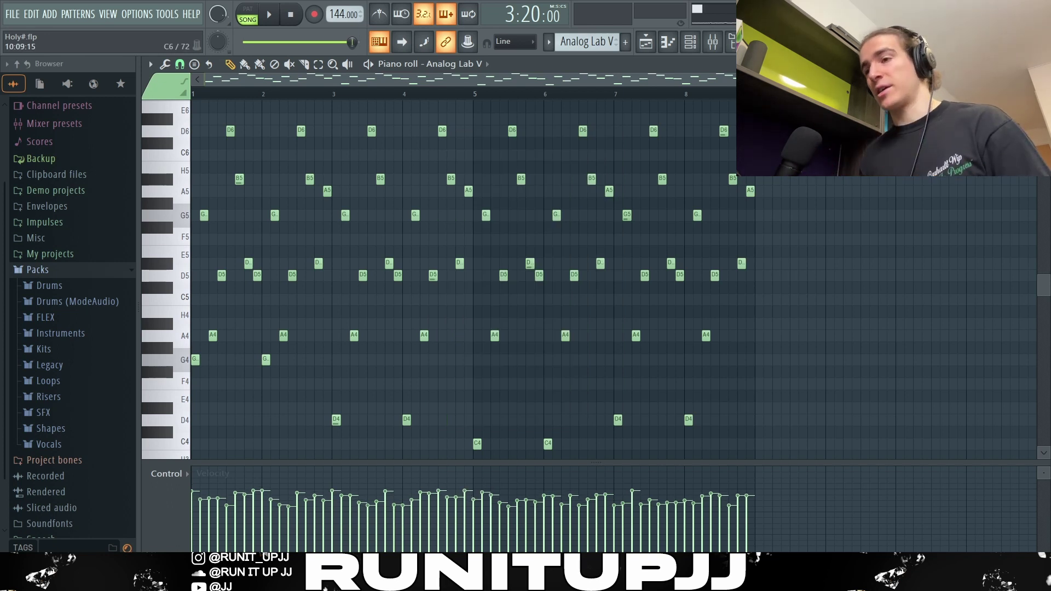
key(space)
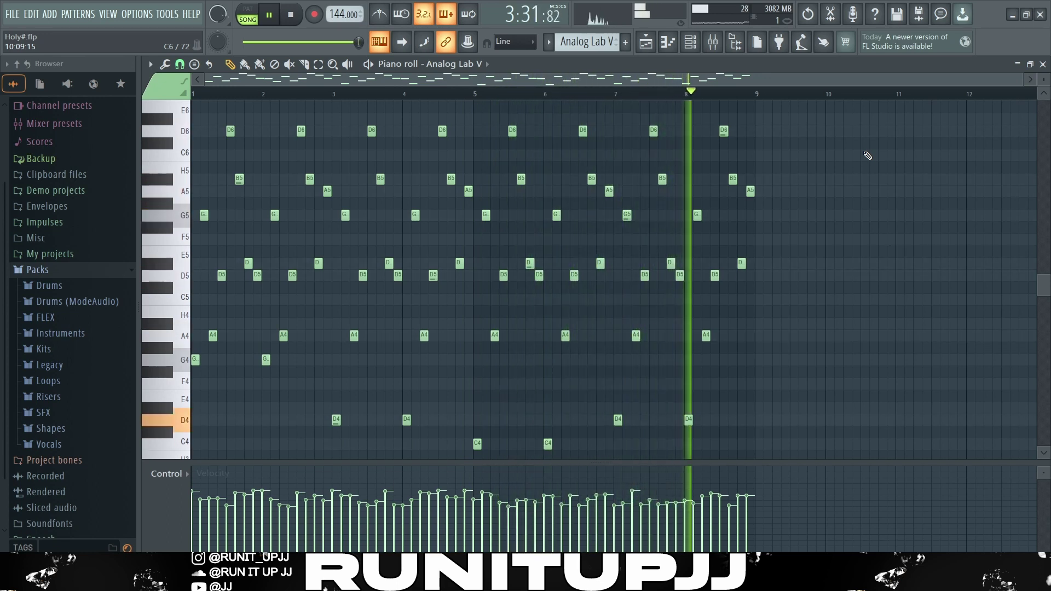
key(space)
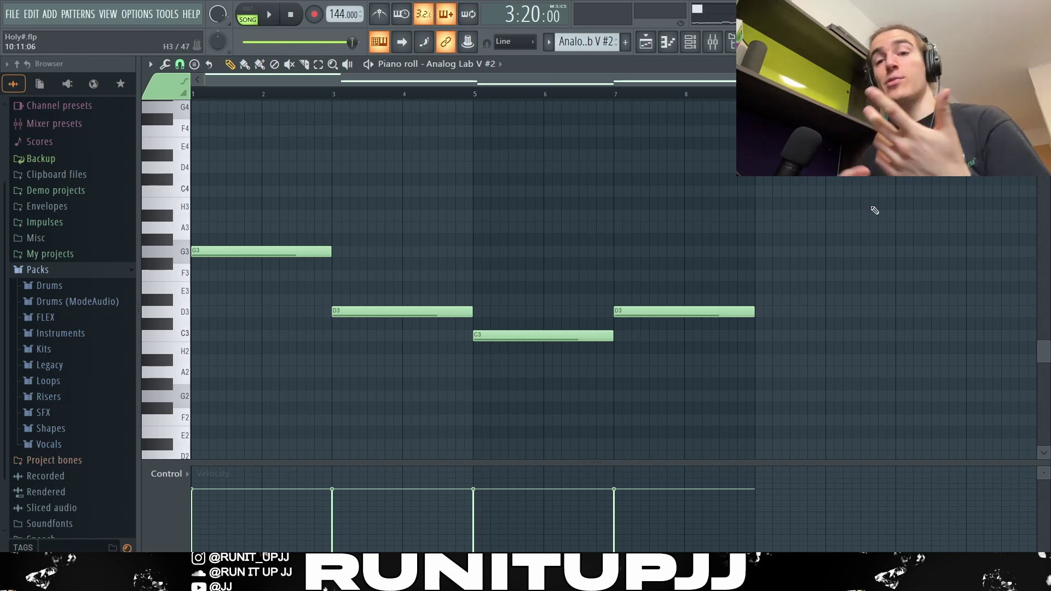
Step: Play back the two-bar bass notes G3, D3, C3 and D3 in Analog Lab V #2
key(space)
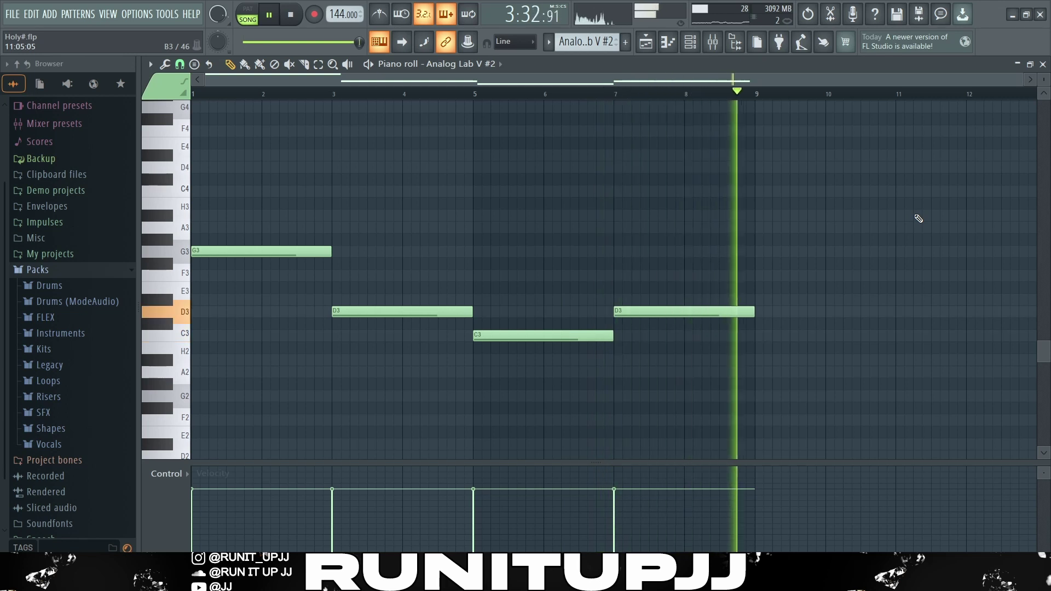
key(space)
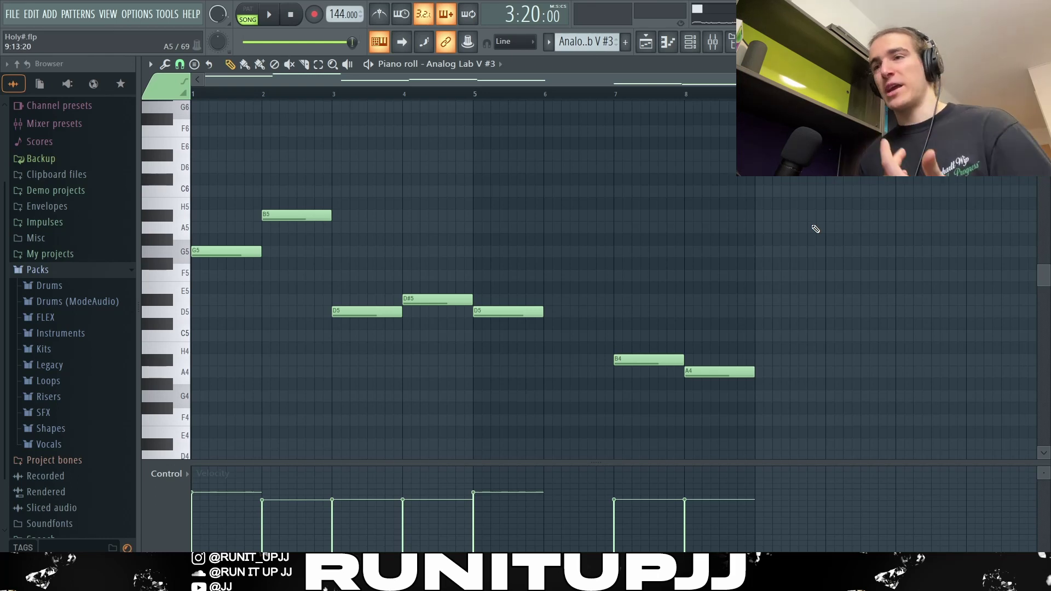
Step: Select the long melody notes of Analog Lab V #3 one after another, from G5 and B5 through the final B4 and A4
click(226, 252)
drag(283, 209, 301, 250)
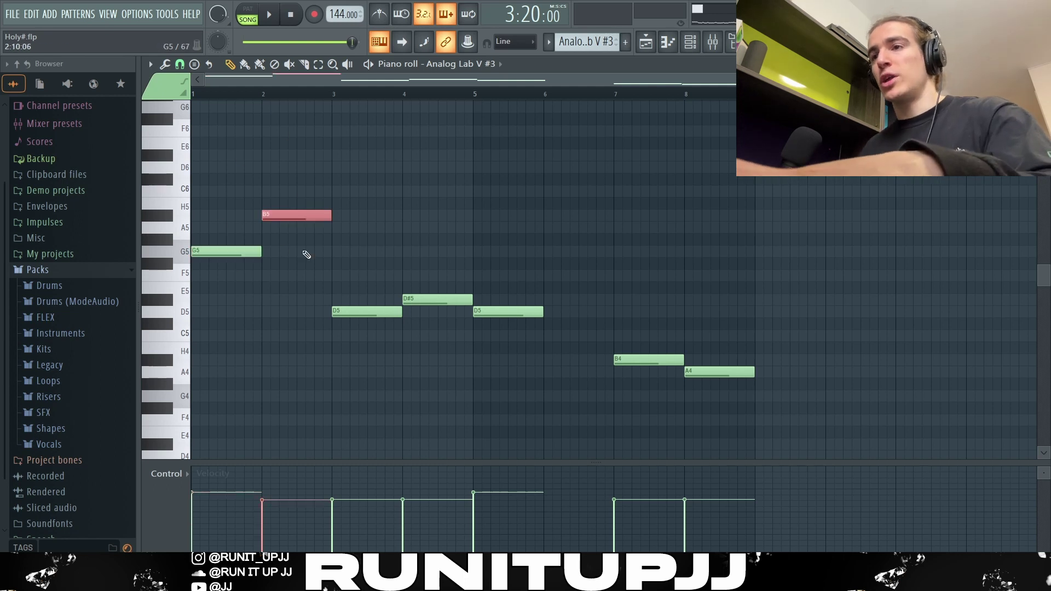
drag(350, 295, 379, 329)
drag(421, 290, 466, 329)
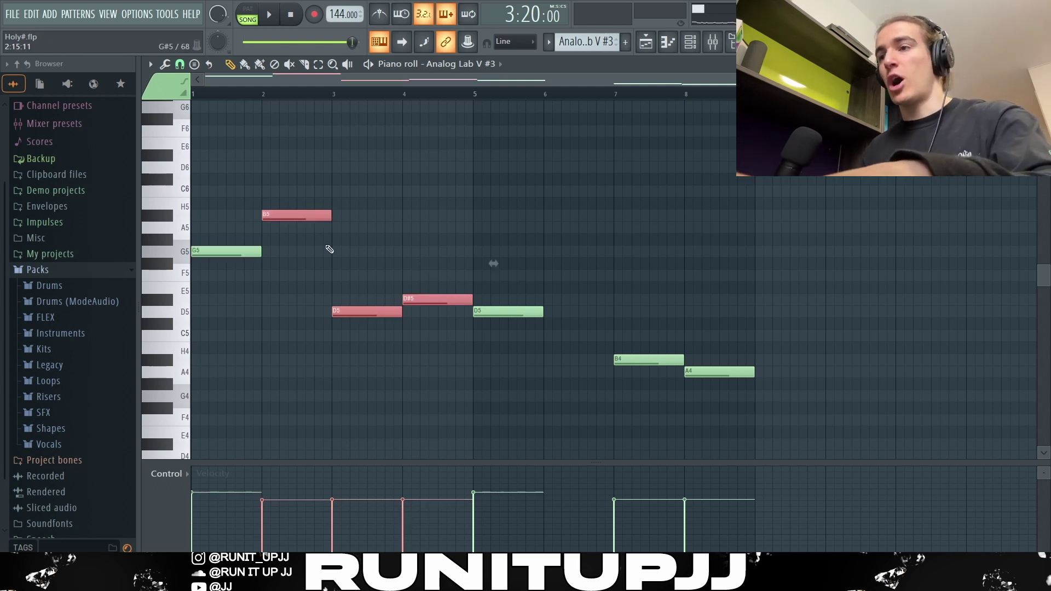
drag(508, 296, 534, 325)
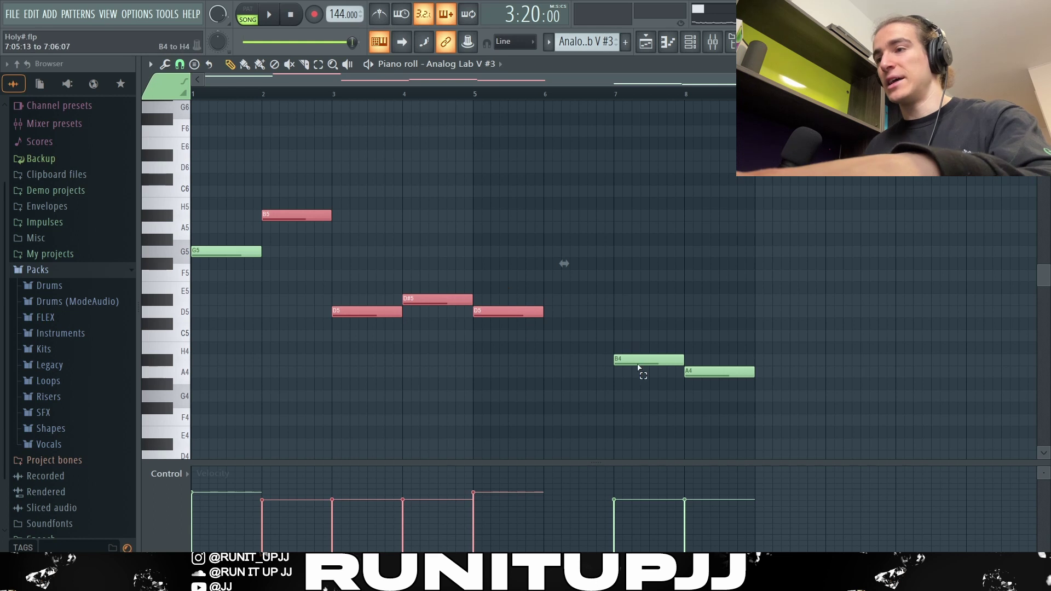
drag(637, 363, 751, 422)
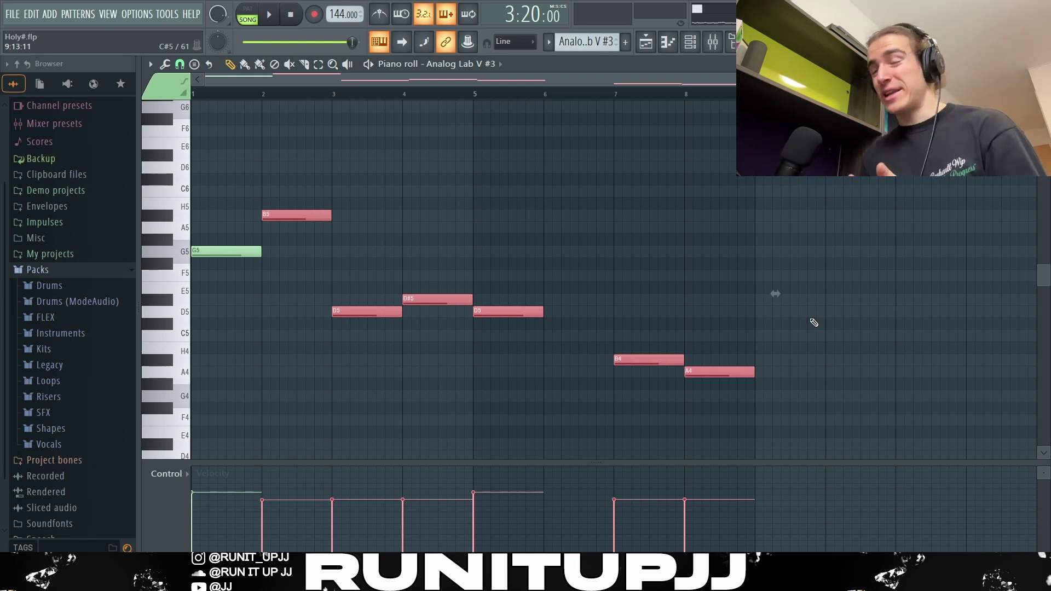
Step: Randomize the velocities of all Analog Lab V #3 notes with bipolar levels, and play back the pattern
key(ctrl+d)
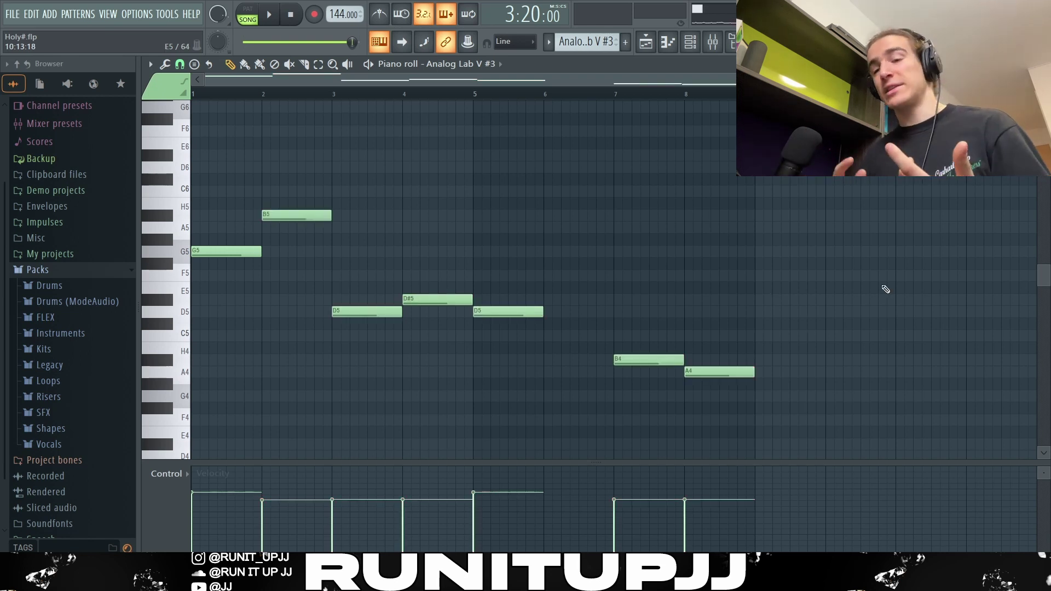
key(alt+r)
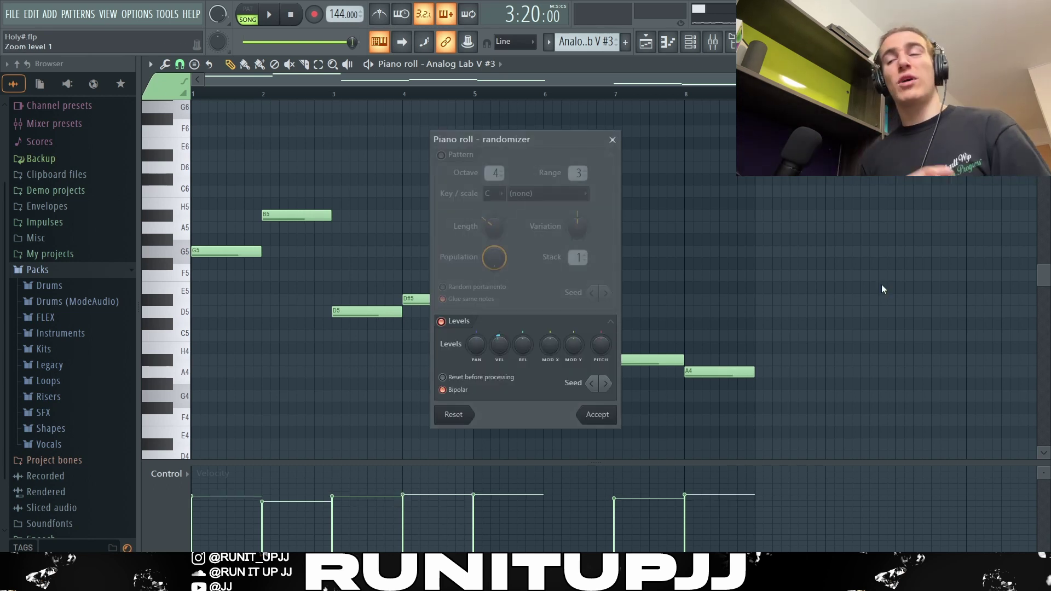
key(Return)
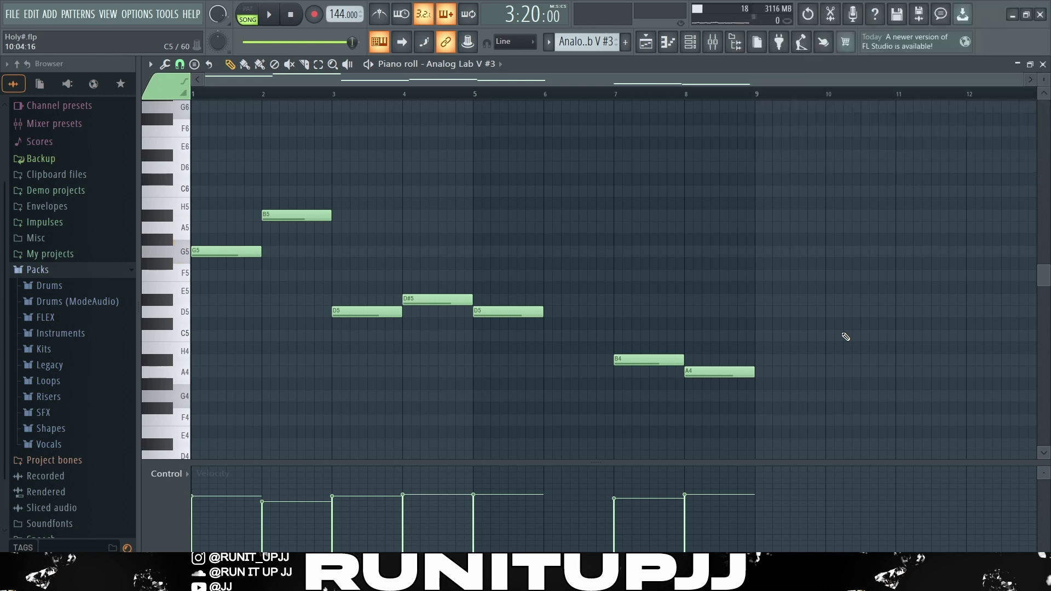
key(space)
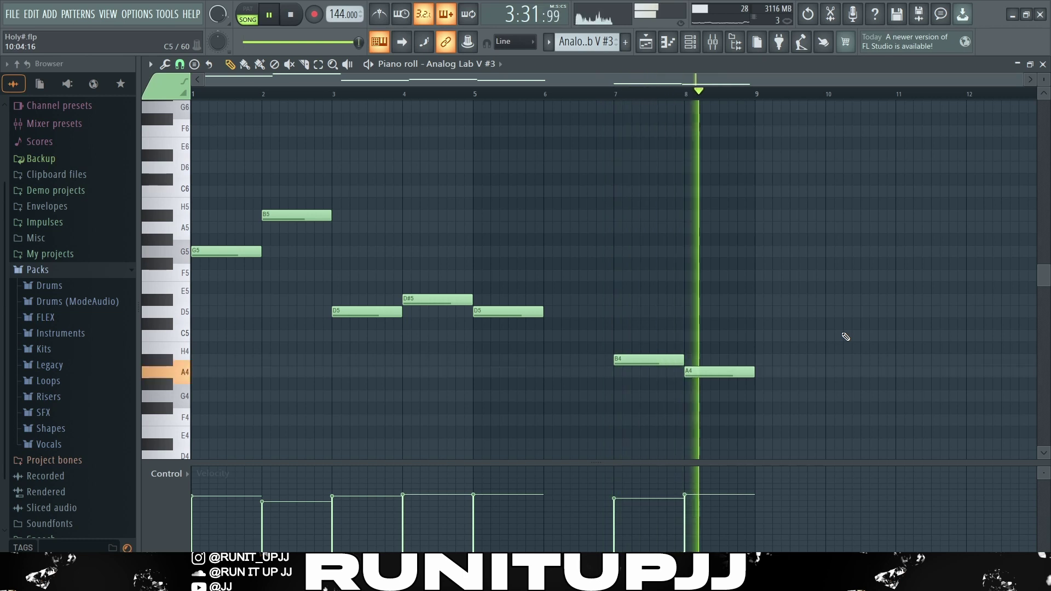
key(space)
Step: Inspect the mixer effects on Insert 3: Fruity PanOMatic, Vintage Chorus, Pro-Q 3 and ValhallaVintageVerb
key(F9)
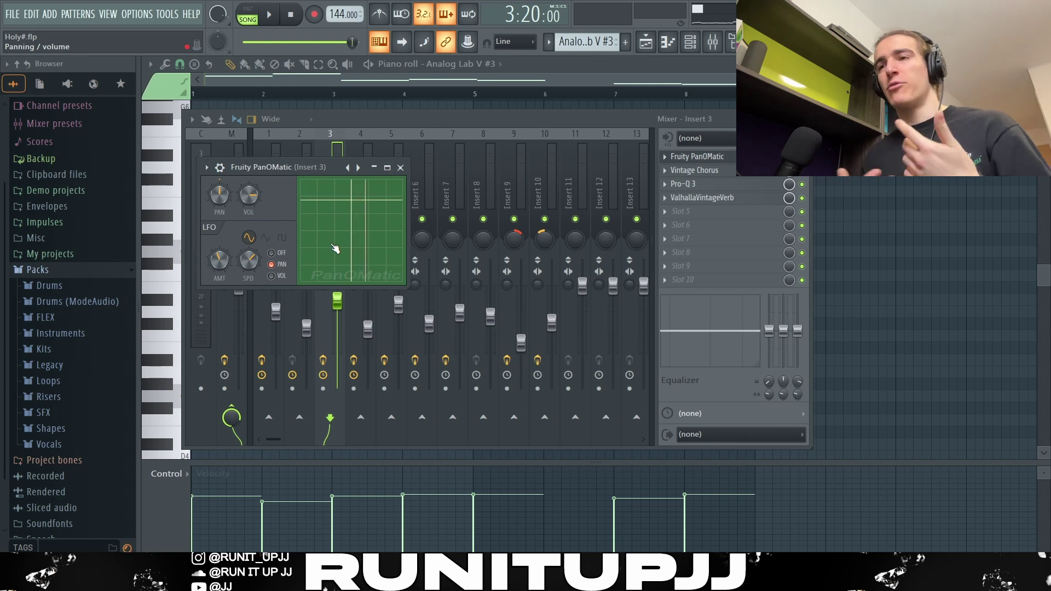
click(693, 174)
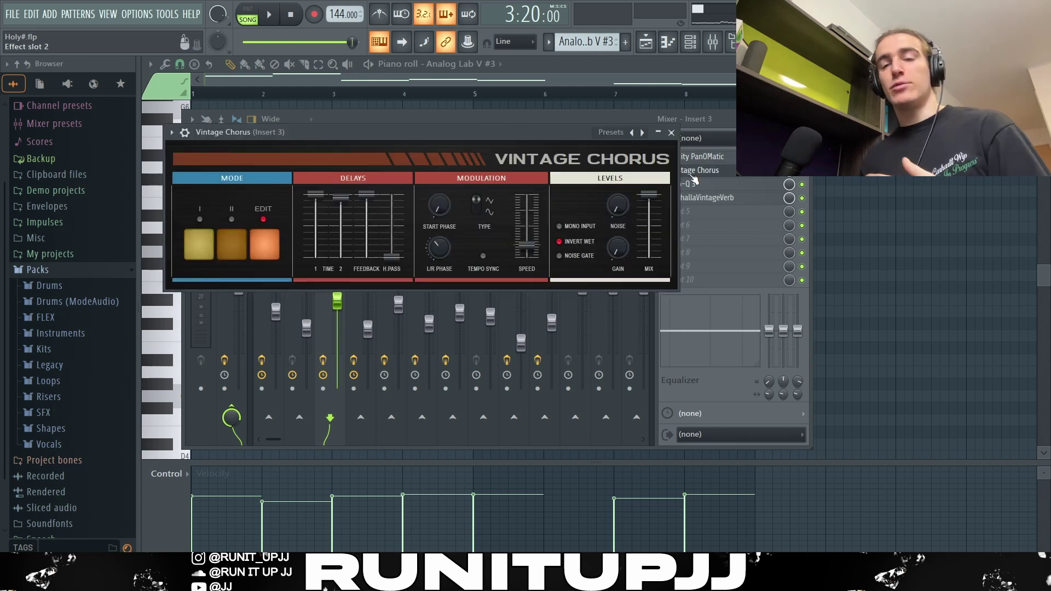
click(694, 183)
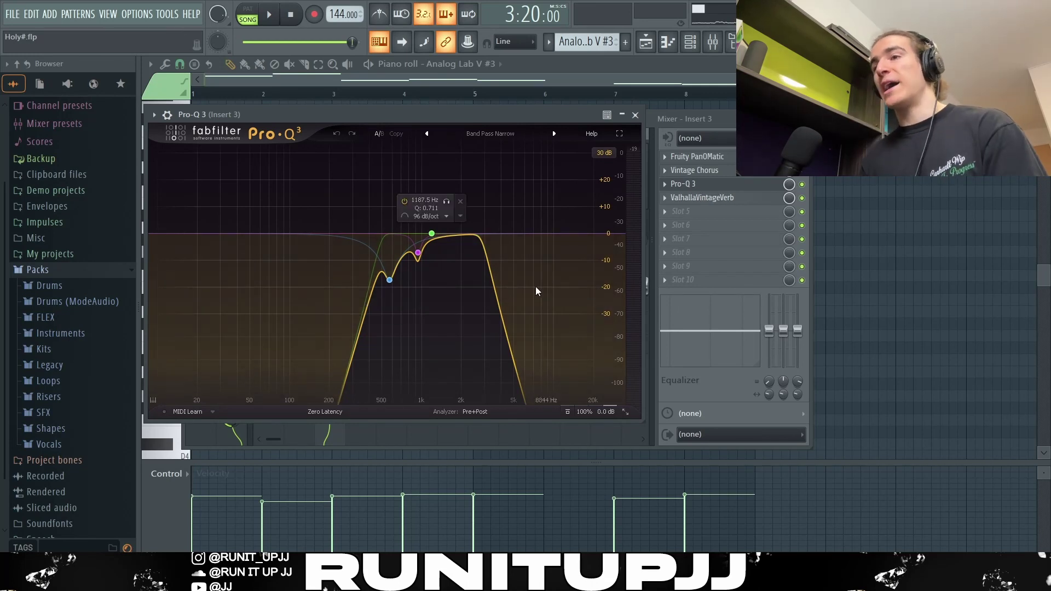
click(702, 197)
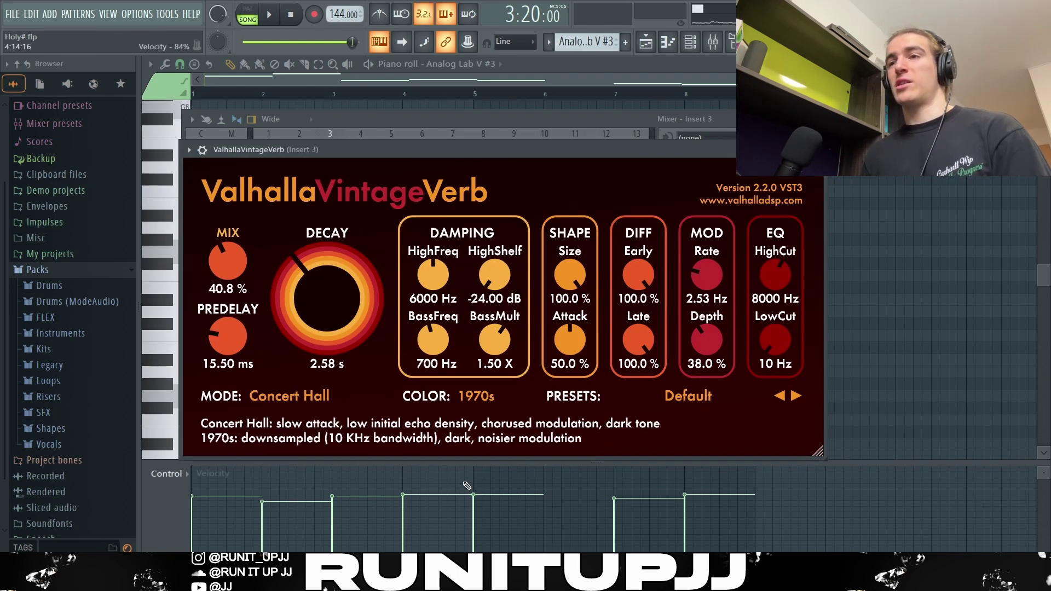
key(Escape)
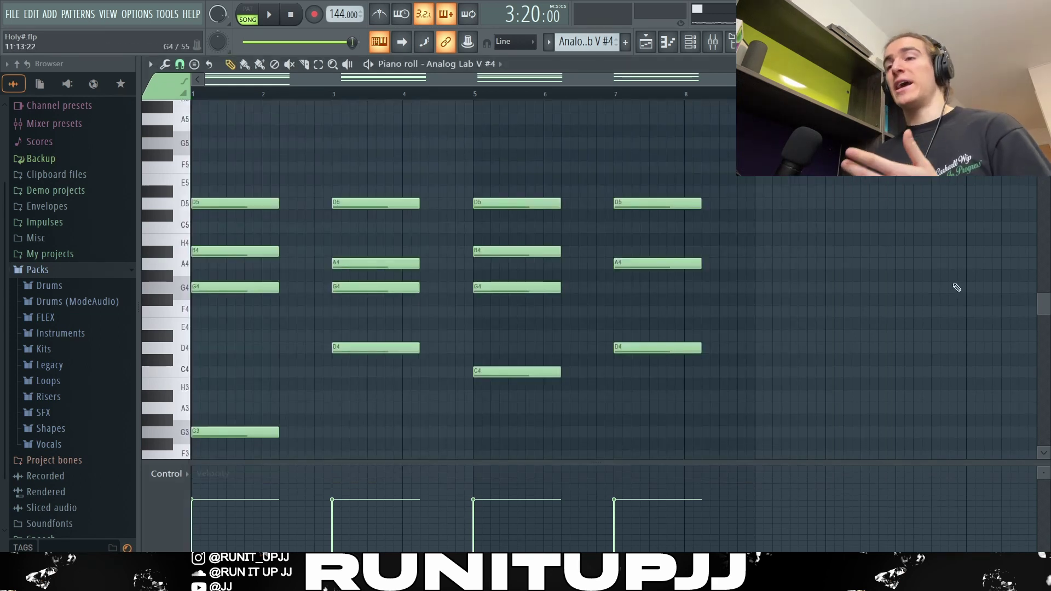
Step: Select the root notes of the four Analog Lab V #4 chords: G3, D4, C4 and D4
drag(244, 393, 245, 433)
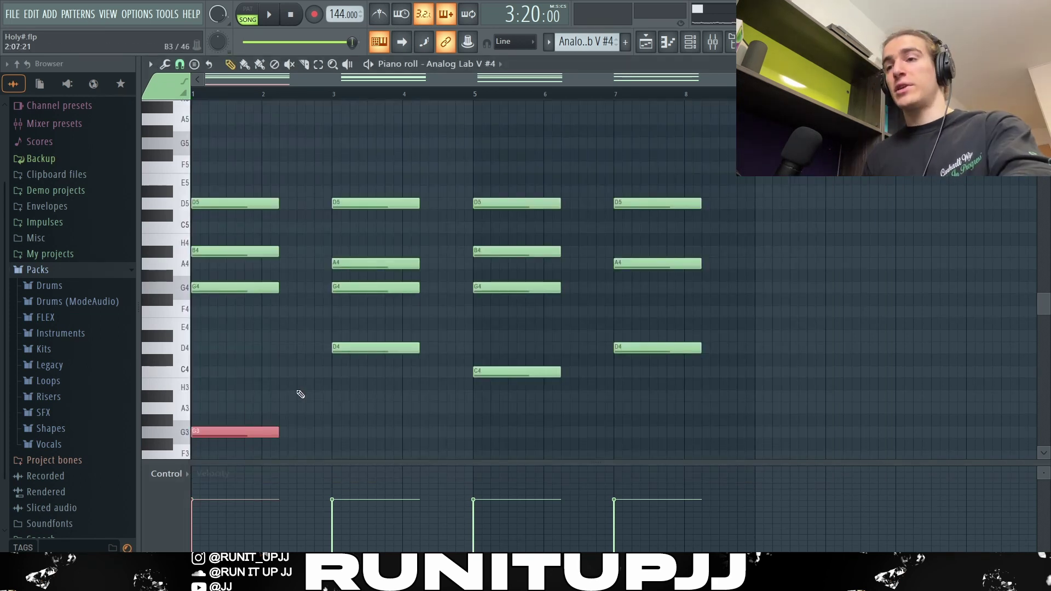
drag(352, 333, 355, 349)
drag(268, 395, 270, 433)
drag(415, 385, 639, 333)
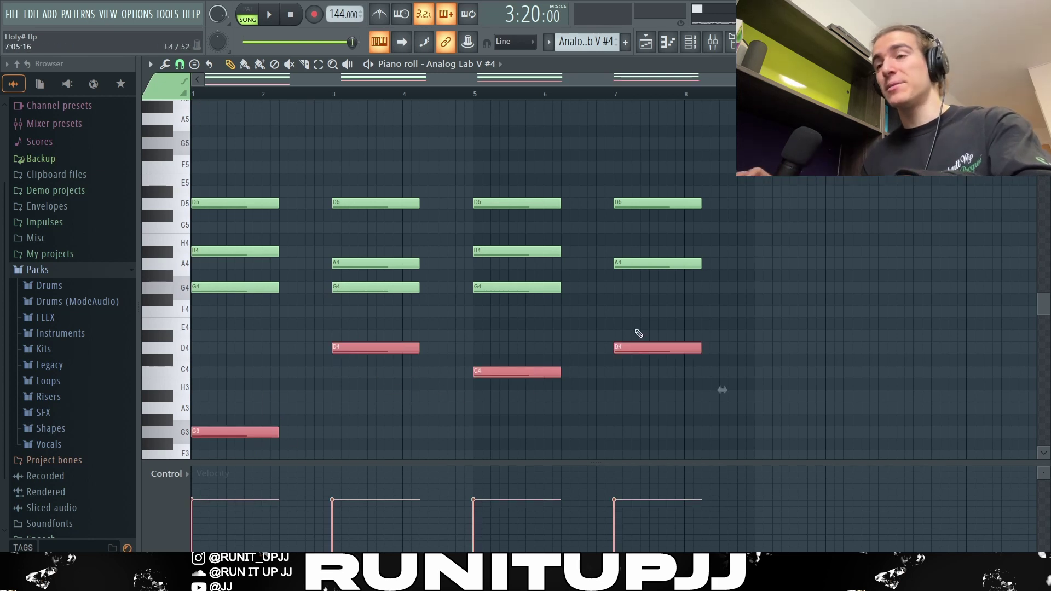
Step: Select the upper notes of all four chords, followed by those of the first and second chords separately
drag(812, 312, 87, 159)
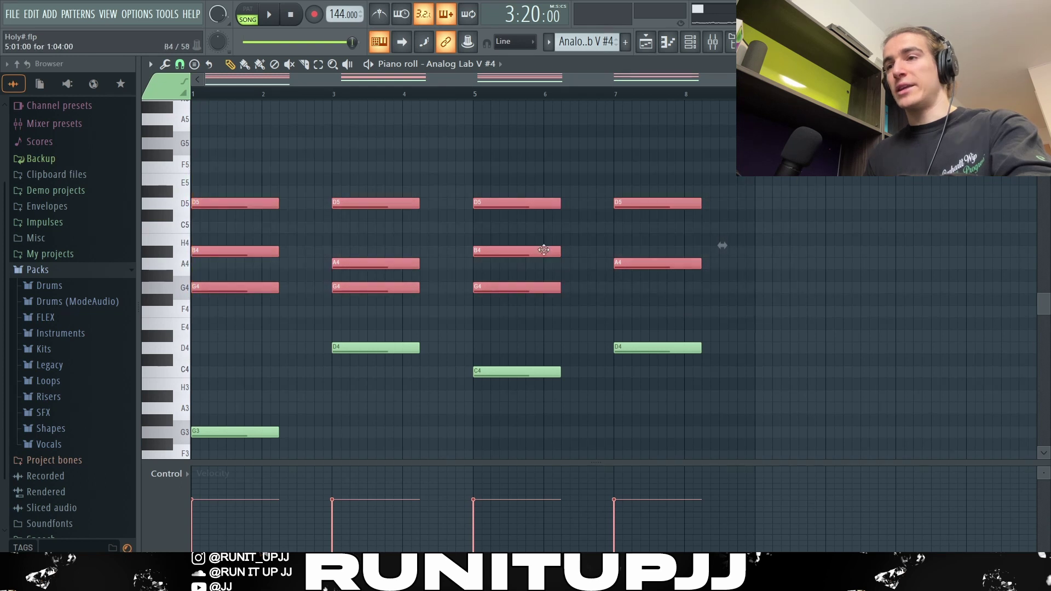
drag(235, 195, 242, 308)
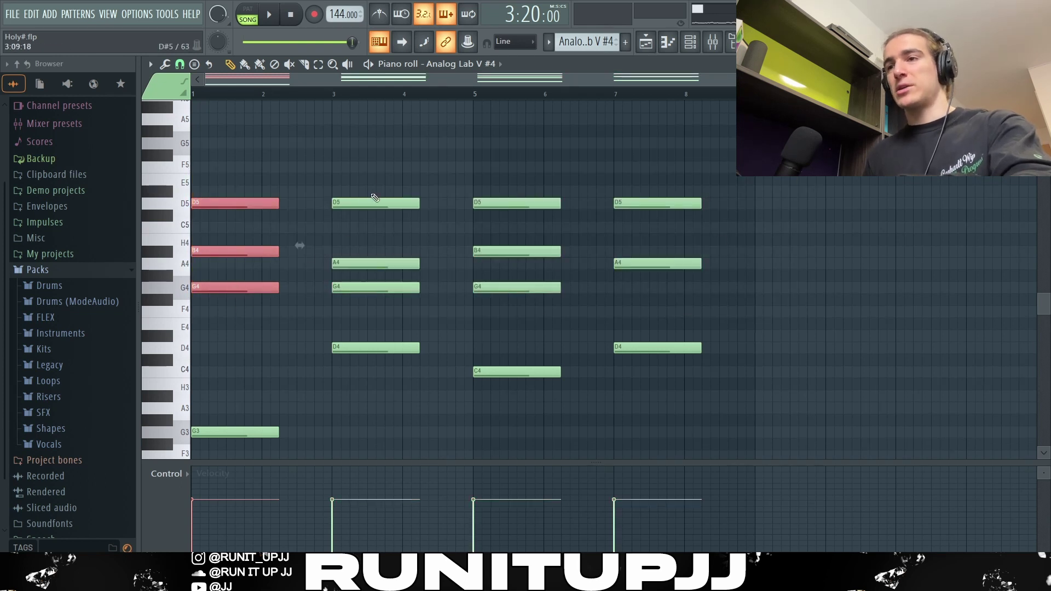
drag(375, 198, 383, 301)
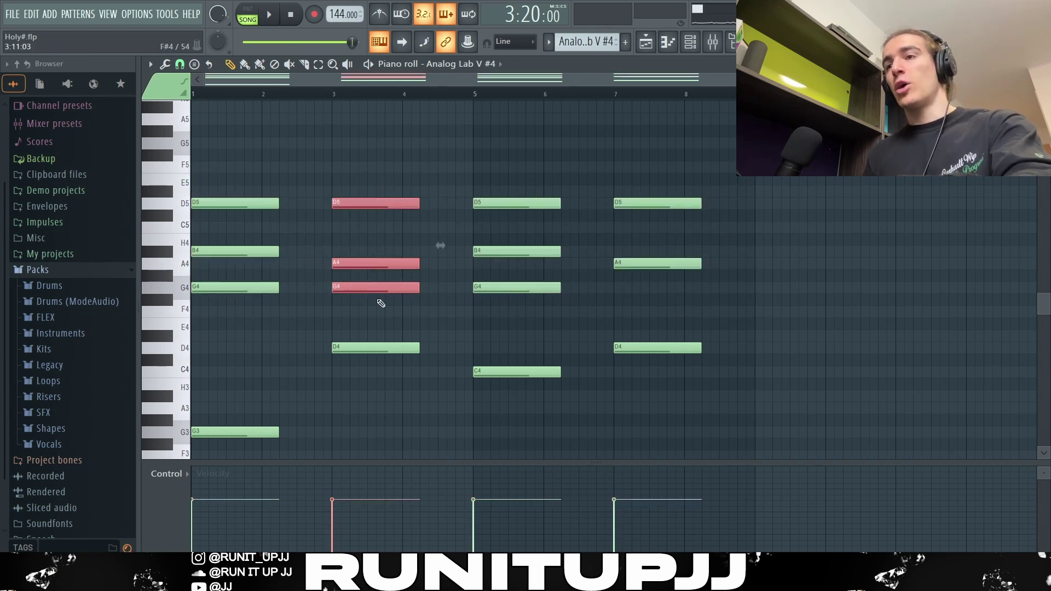
Step: Try moving the A4 note of the second chord up, and return it to A4
click(365, 264)
key(shift+Up)
key(shift+Down)
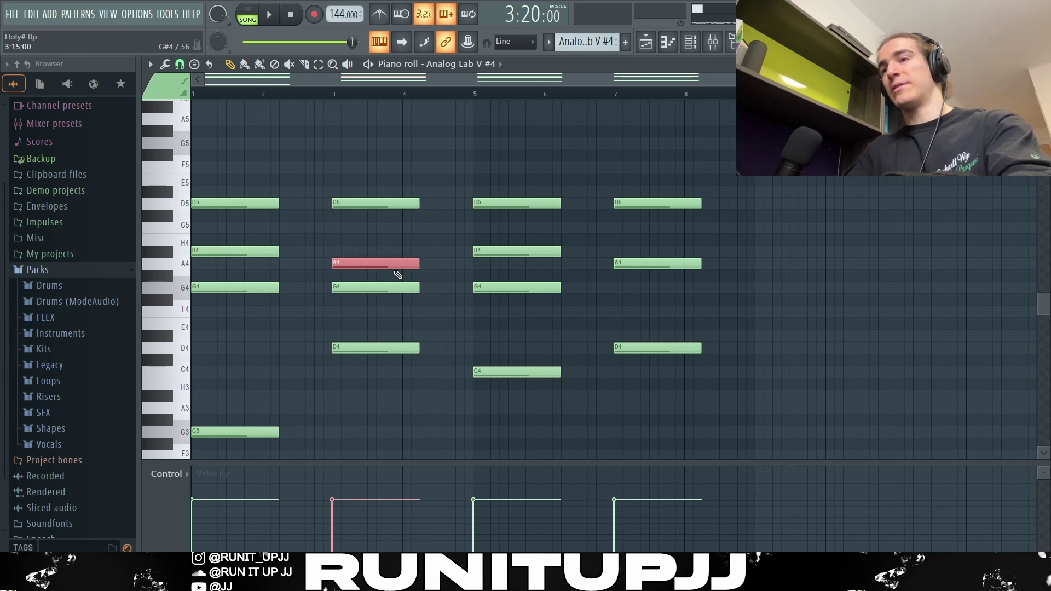
Step: Select the upper notes of the third and fourth Analog Lab V #4 chords, followed by the fourth chord's D4 root note
ctrl+click(395, 272)
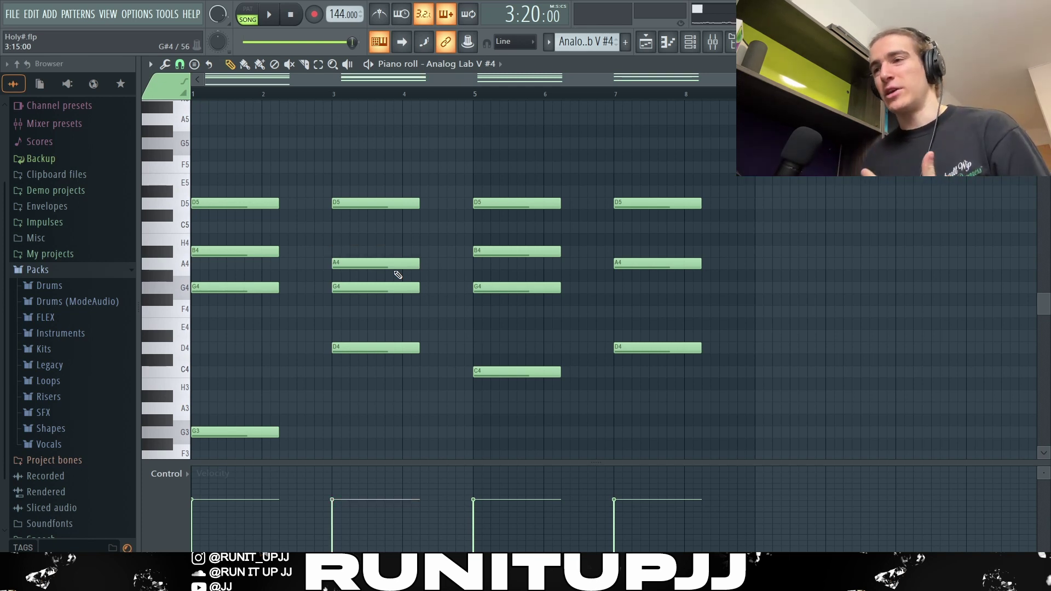
drag(487, 158, 516, 299)
drag(635, 170, 667, 286)
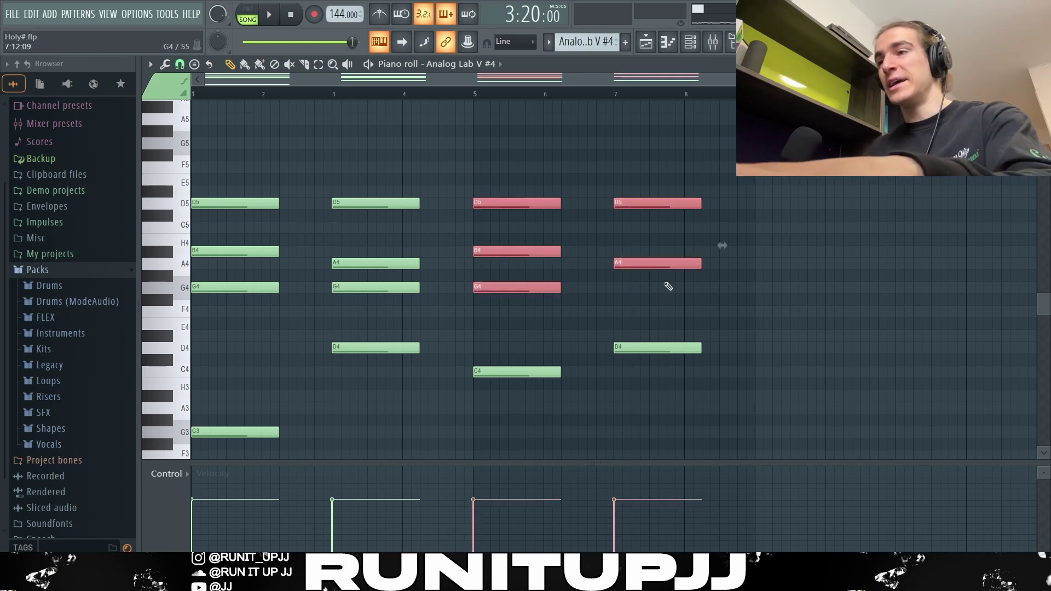
ctrl+click(654, 299)
drag(628, 331, 645, 355)
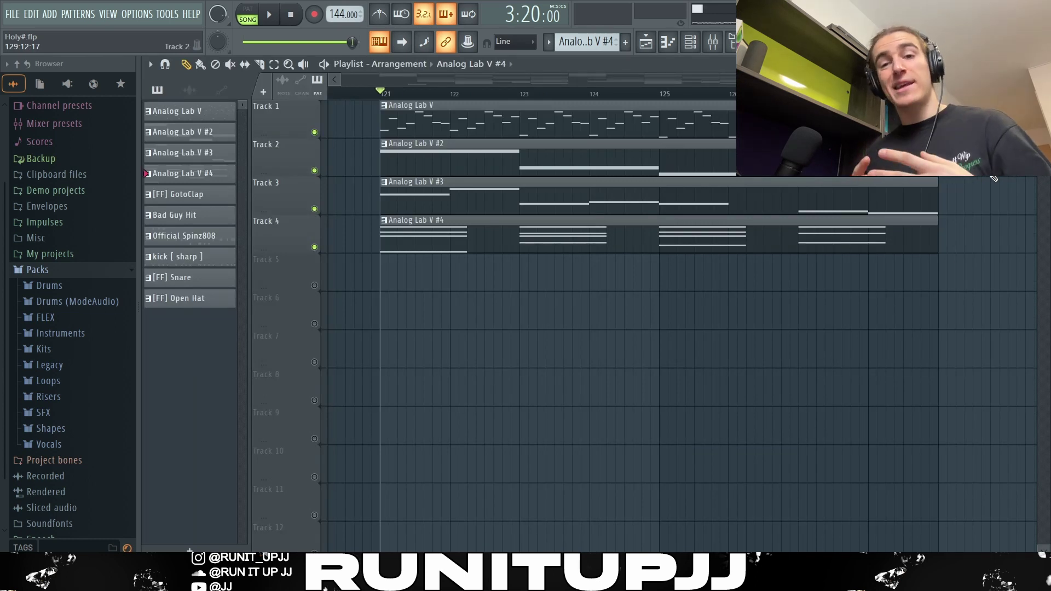
Step: Play the four Analog Lab V layers in the playlist from bar 121, and stop playback near the end of the section
key(space)
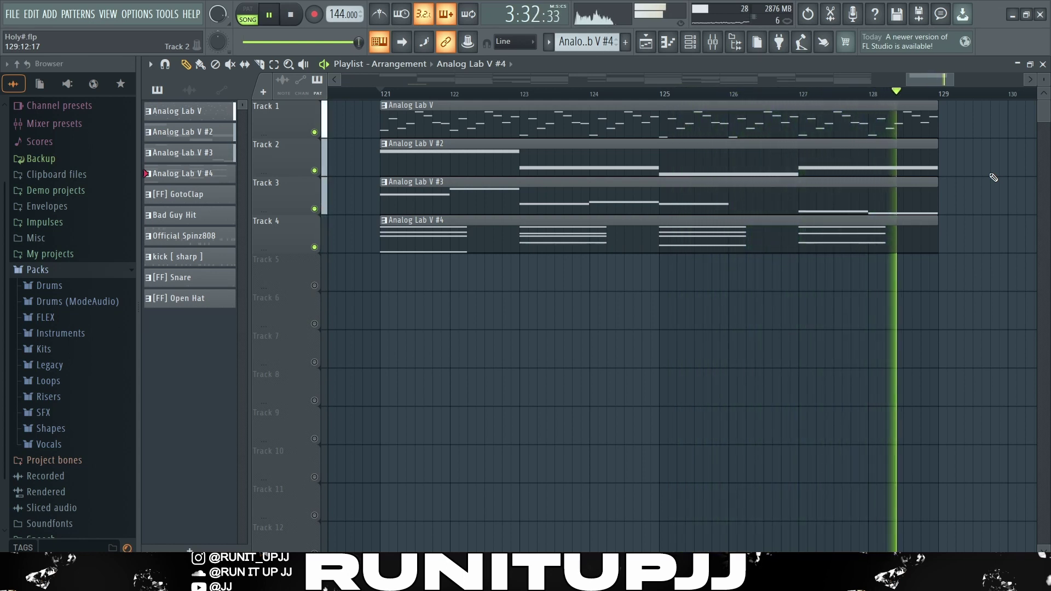
key(space)
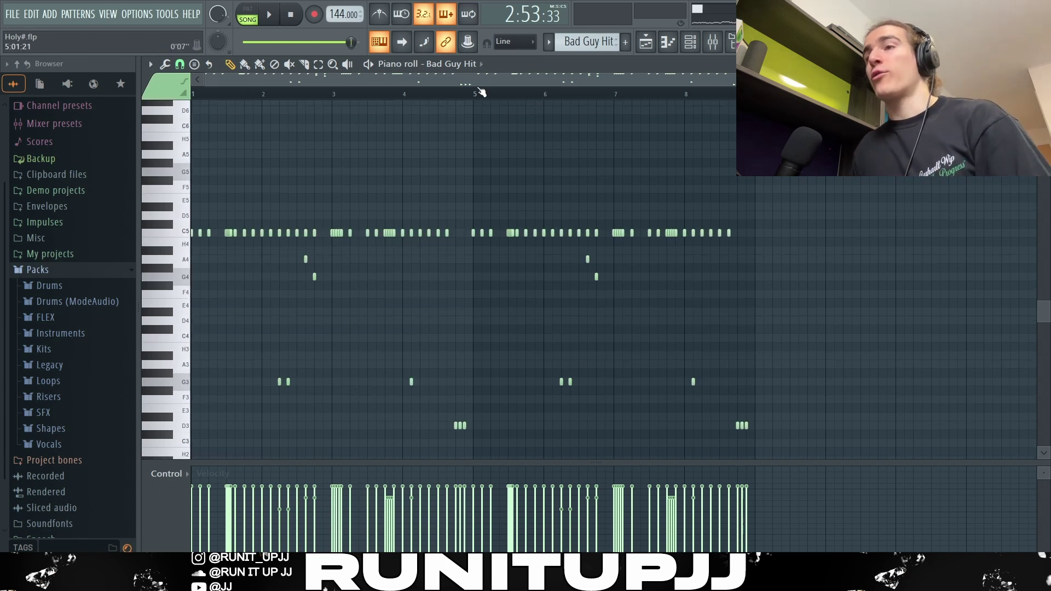
Step: Select the first four bars of the Bad Guy Hit pattern, and set the piano roll snap to 1/2 step
drag(477, 97, 193, 96)
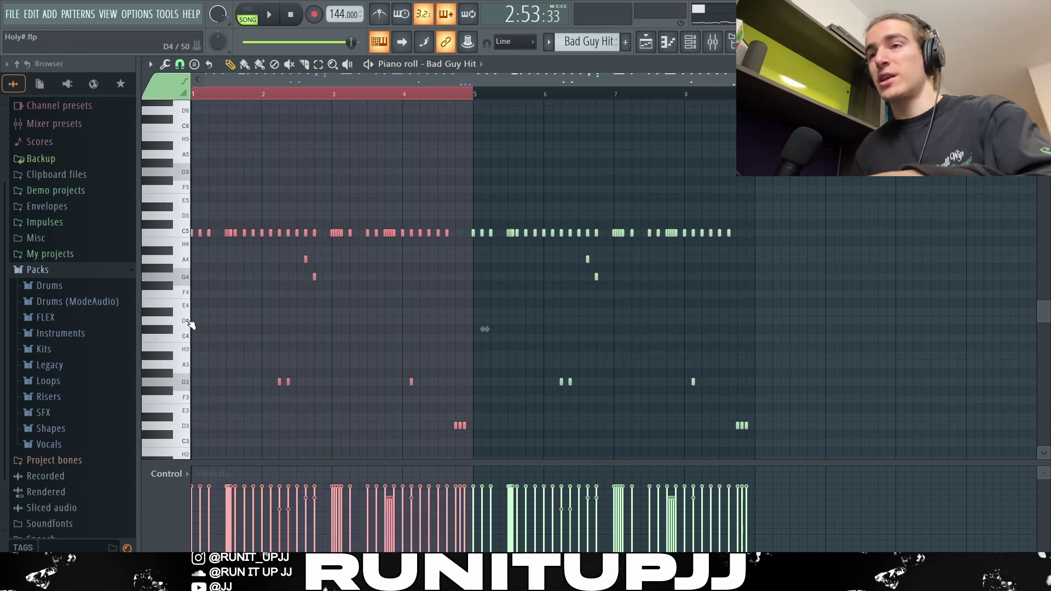
scroll(195, 325, up, 2)
scroll(222, 254, up, 3)
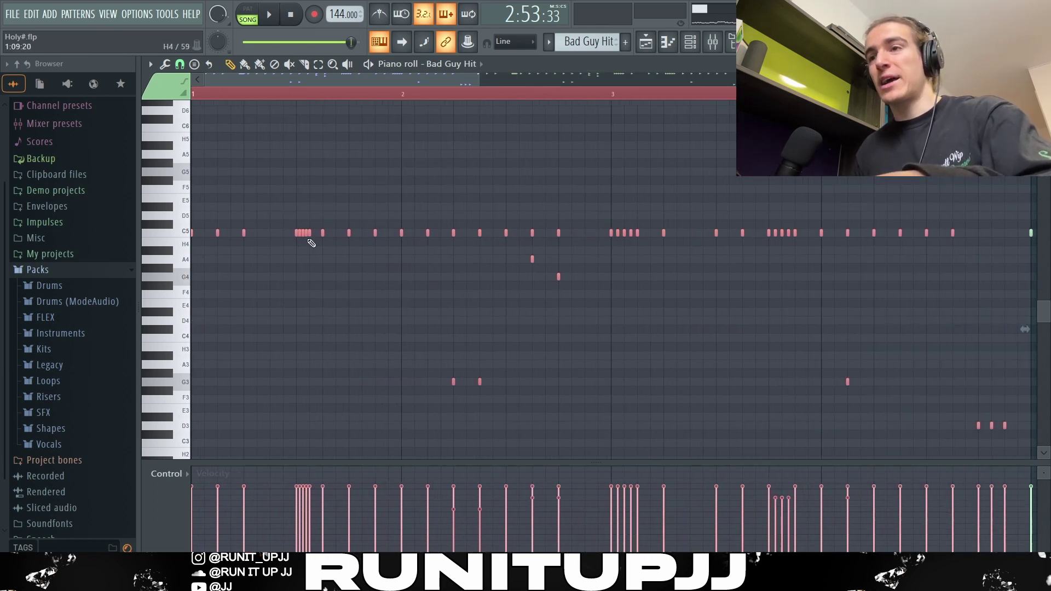
click(179, 64)
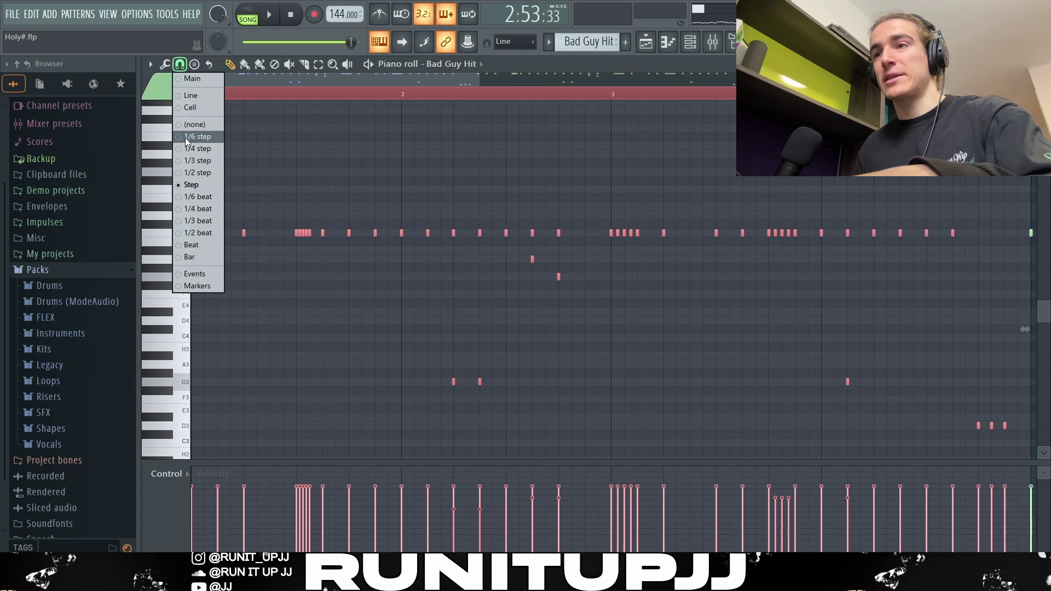
click(197, 174)
right_click(309, 198)
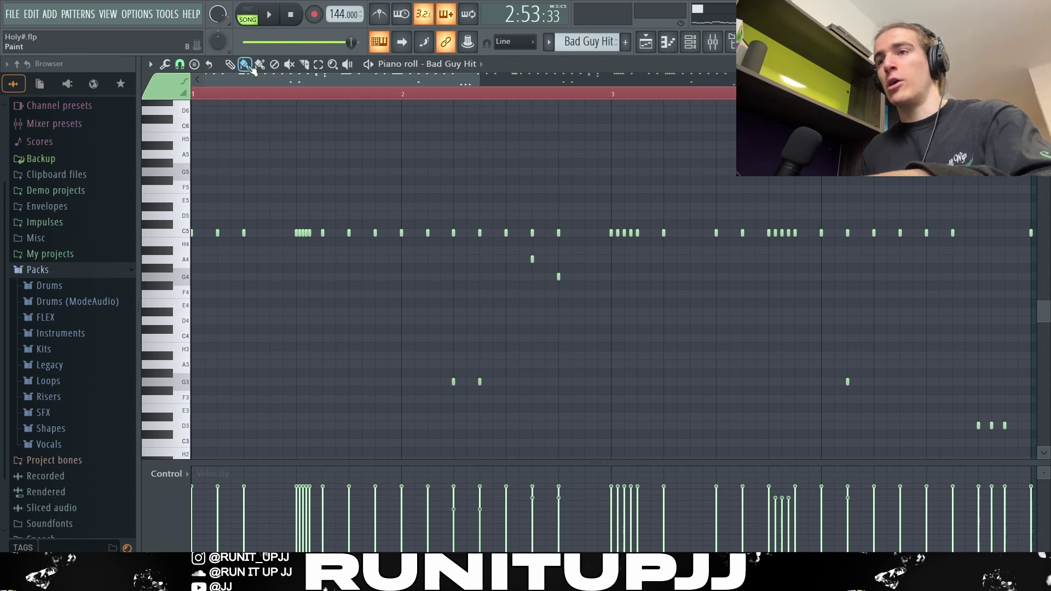
Step: Try shifting the C5 roll in bar 1 up to D5 and deleting the second G3 note in bar 2, undoing both changes
scroll(291, 235, up, 2)
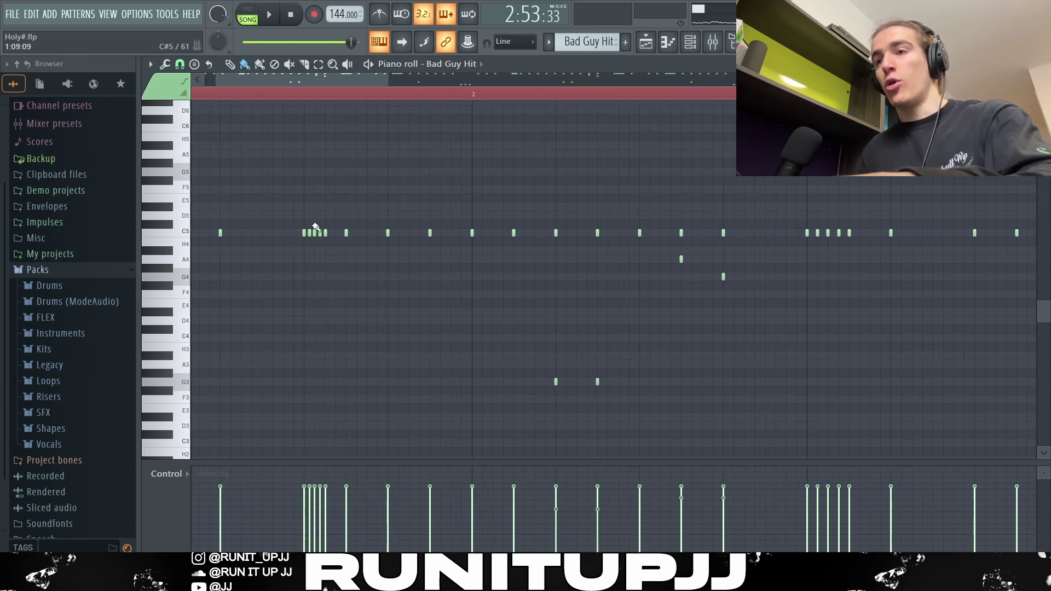
drag(308, 221, 327, 221)
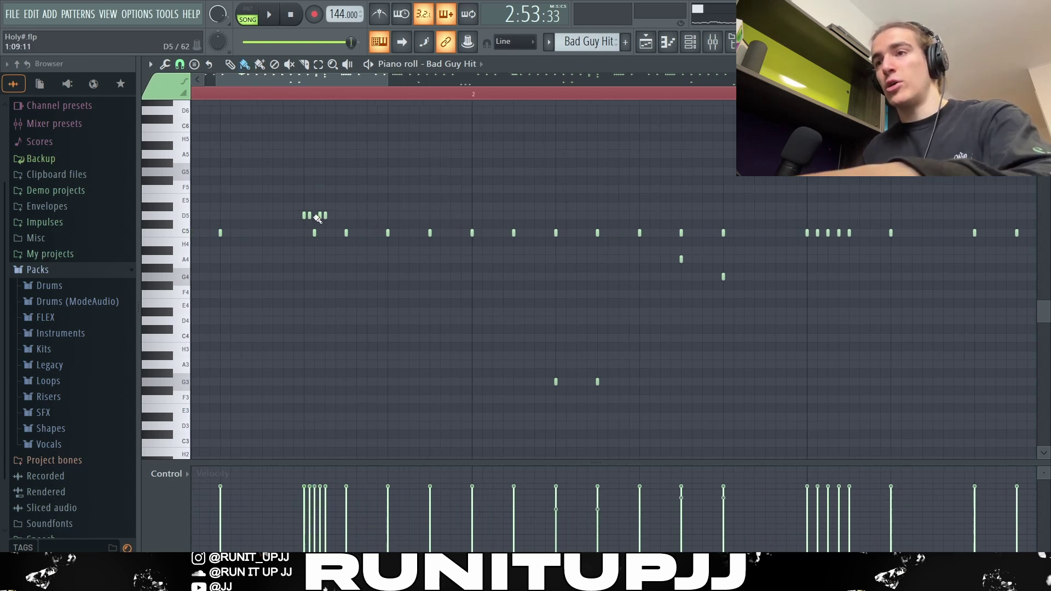
key(ctrl+z)
scroll(584, 394, down, 2)
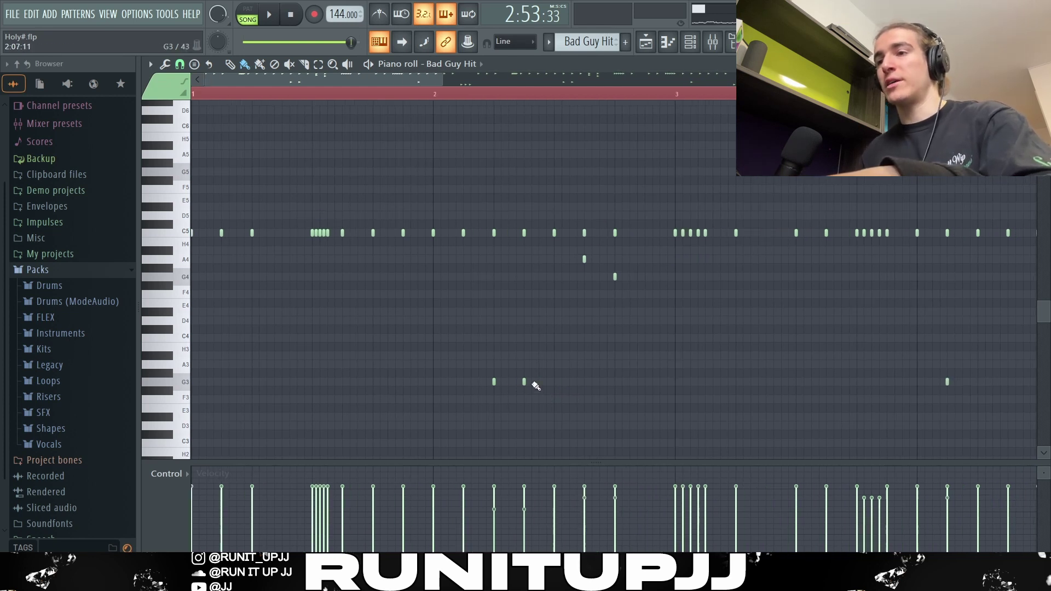
right_click(524, 382)
key(ctrl+z)
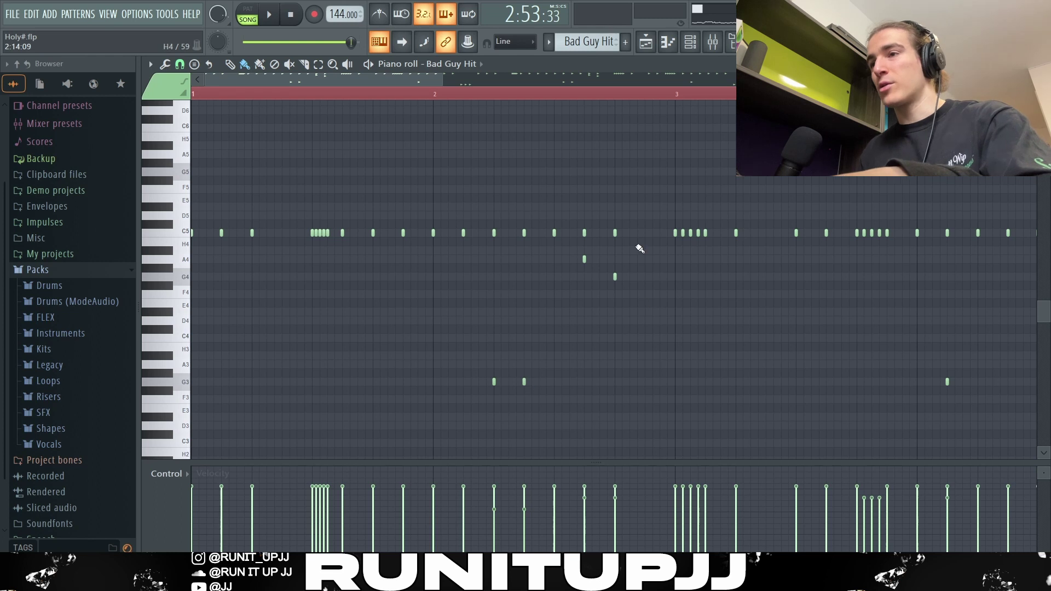
Step: Examine the bar 2 A4 and G4 notes and the bar 3 roll, and select the G3 and D3 notes in bar 4
drag(569, 248, 630, 299)
ctrl+click(686, 250)
scroll(687, 250, up, 3)
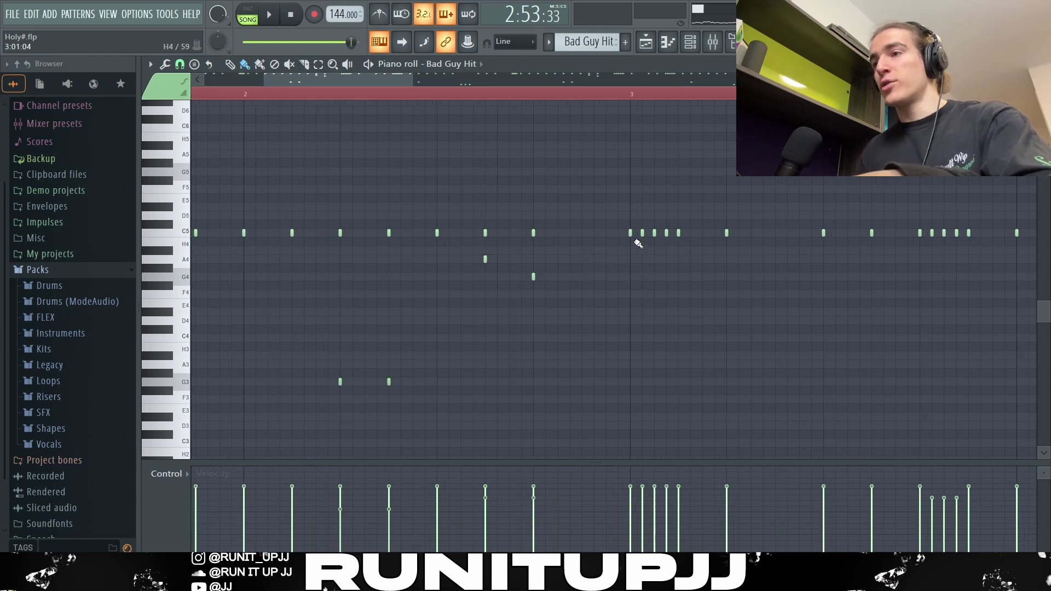
scroll(565, 259, down, 3)
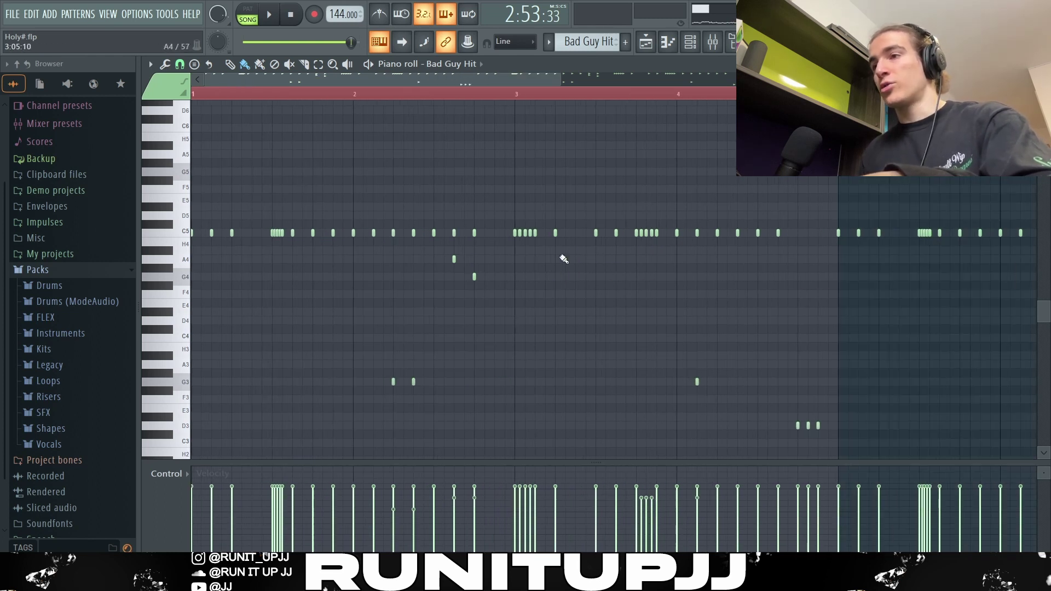
drag(686, 369, 709, 390)
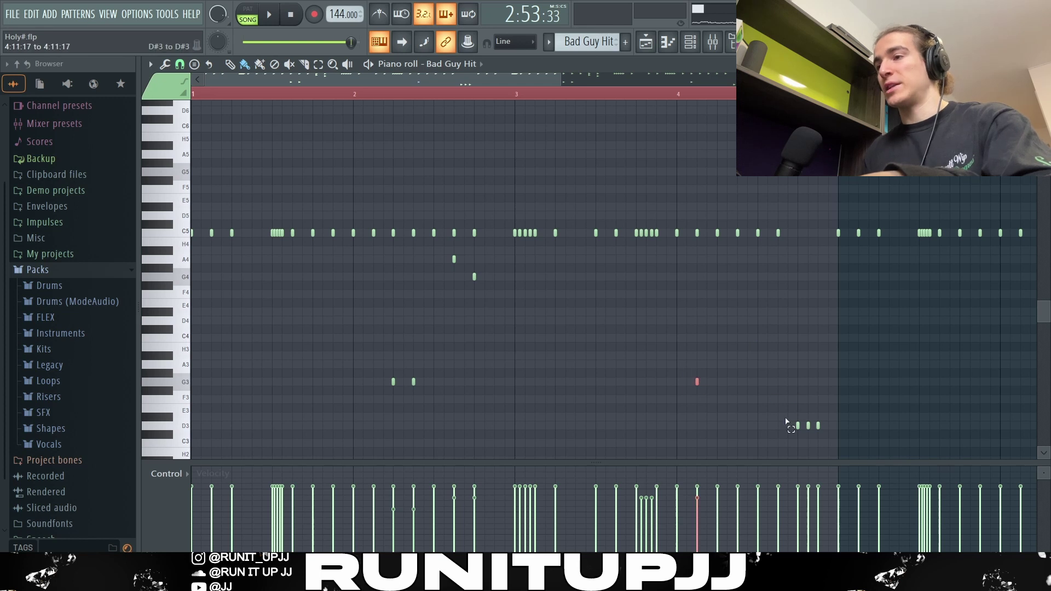
drag(787, 420, 855, 439)
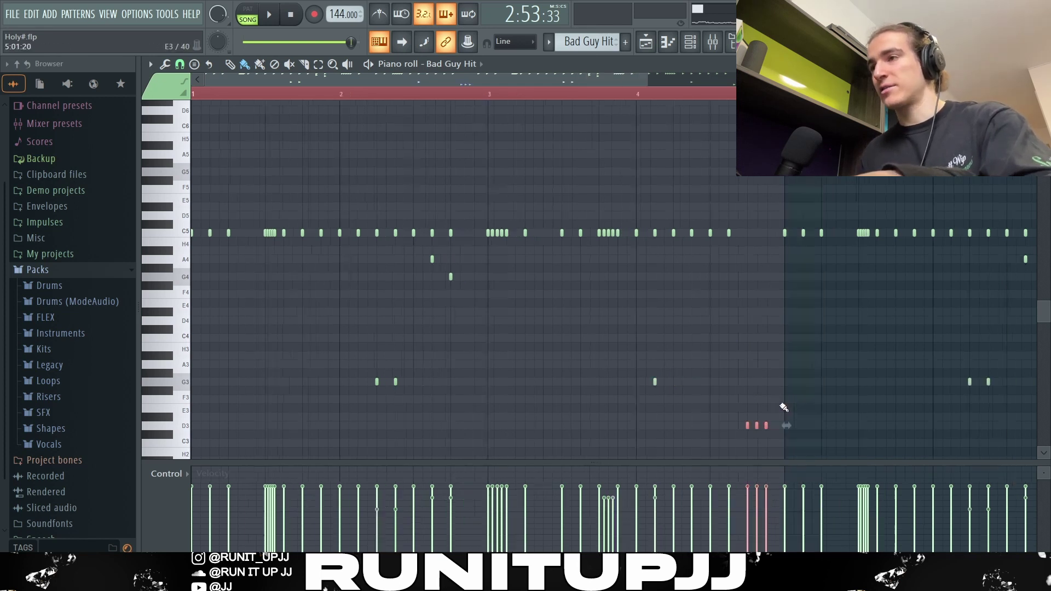
Step: Select all eight bars of the Bad Guy Hit pattern, clear the selection and play it back
scroll(782, 413, down, 4)
drag(200, 97, 755, 110)
ctrl+click(853, 225)
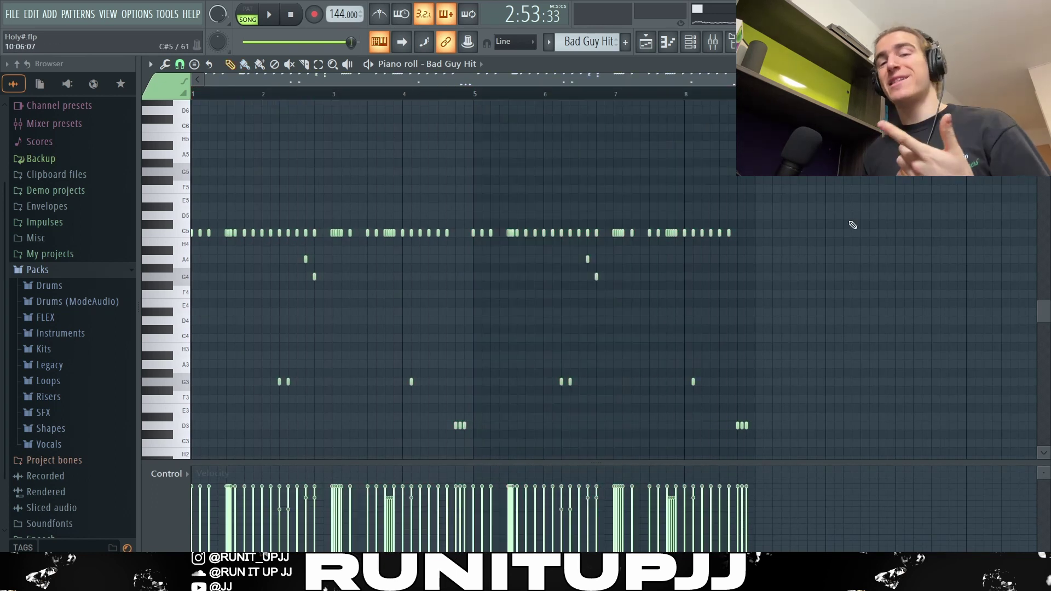
key(space)
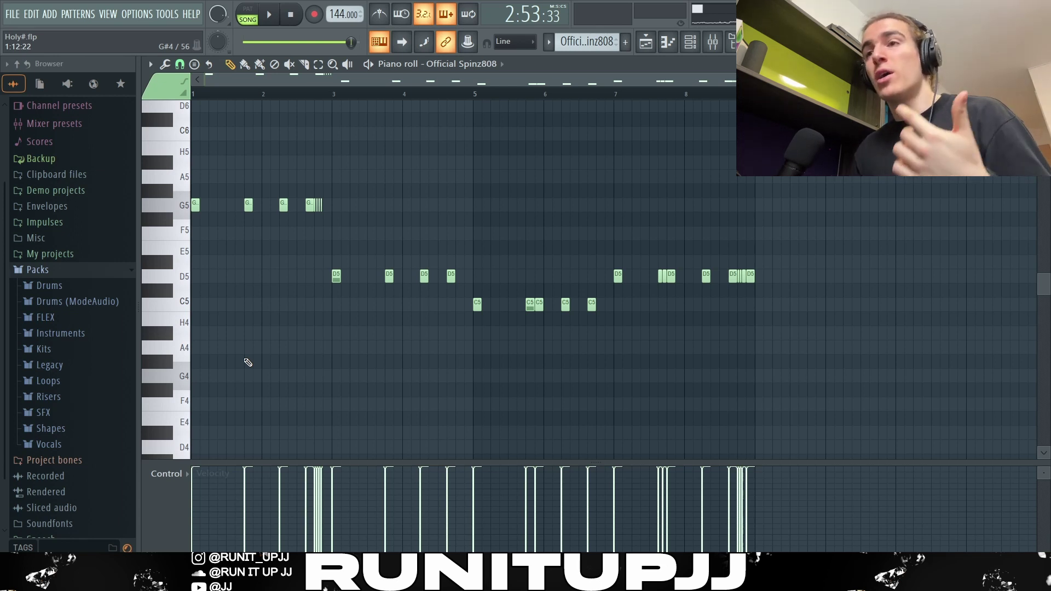
Step: Select the G5 notes of the Official Spinz808 pattern in bars 1 and 2, followed by the four short G5 notes alone
drag(205, 186, 193, 227)
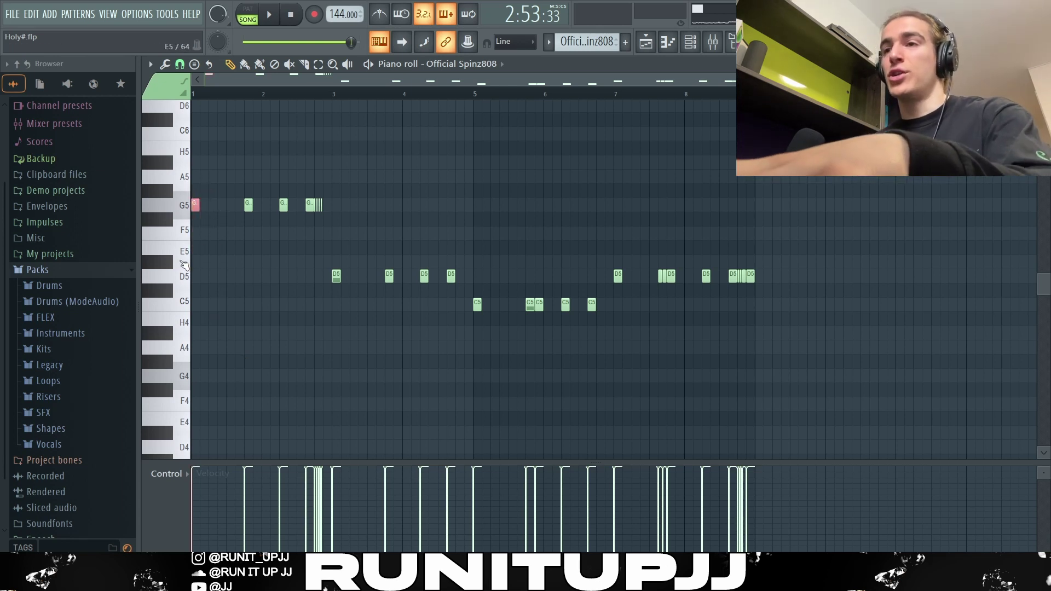
drag(241, 190, 253, 250)
drag(271, 190, 319, 244)
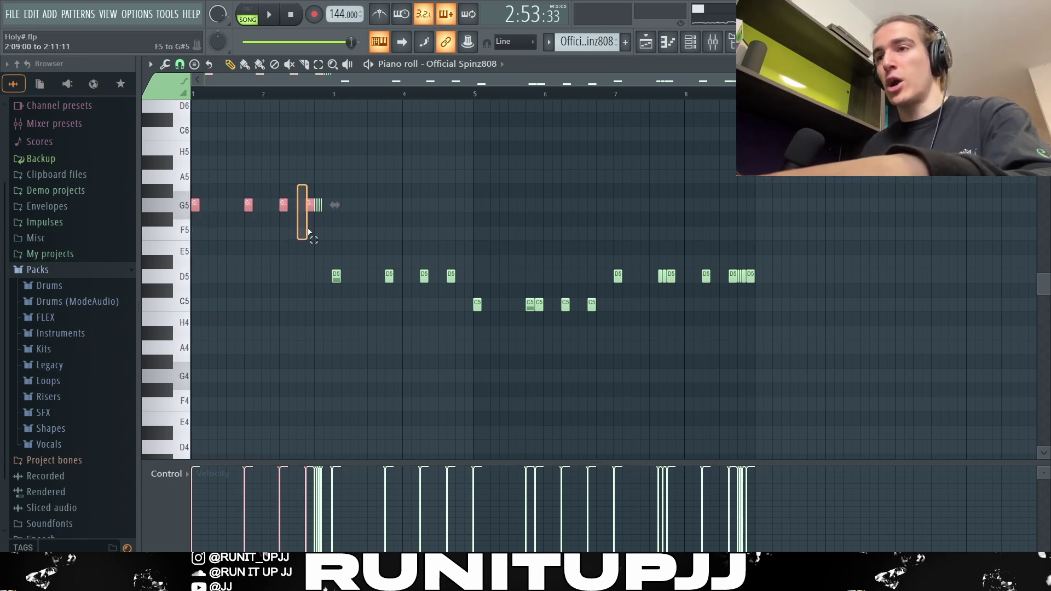
ctrl+scroll(366, 241, up, 3)
drag(412, 186, 362, 215)
Step: Set the piano roll snap to 1/2 step, and select the first of the short G5 notes in bar 2
click(180, 65)
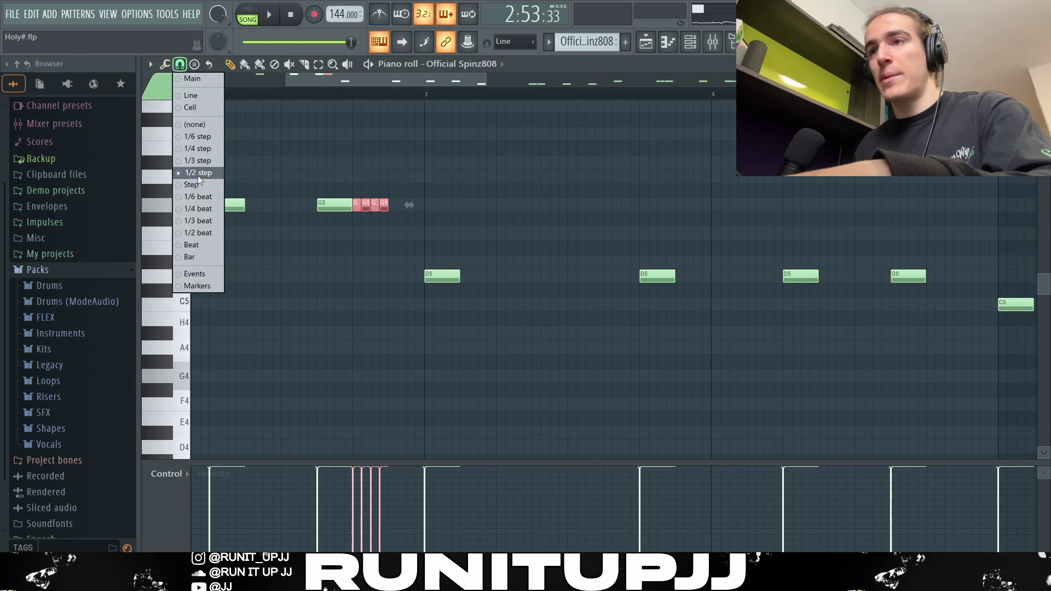
click(196, 173)
scroll(350, 235, up, 3)
drag(431, 185, 432, 236)
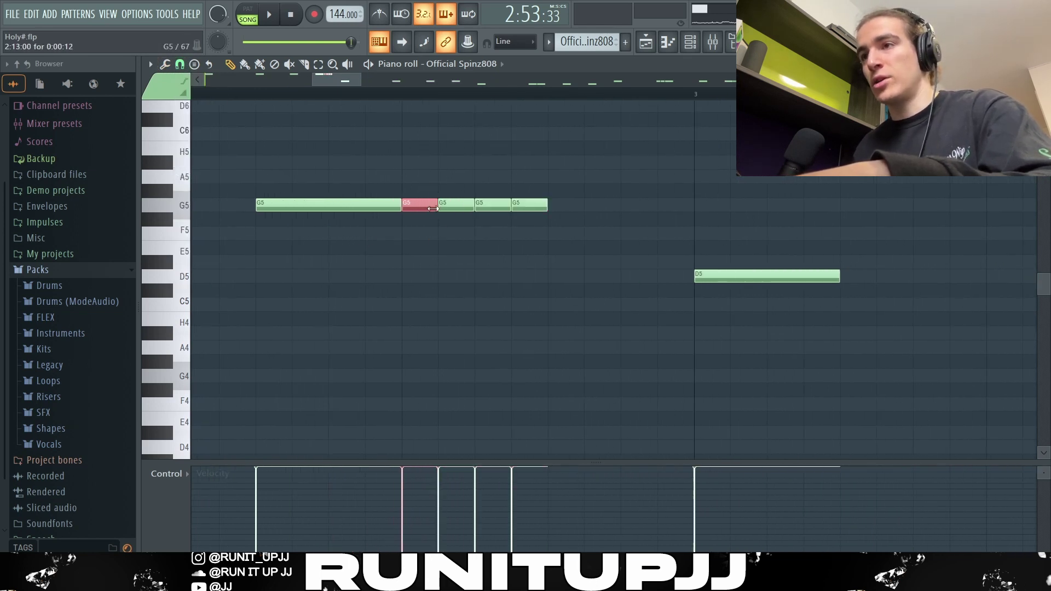
Step: Select the D5 notes in bars 3 and 4, the C5 notes in bars 5 and 6, and the last C5 note of bar 5
scroll(454, 200, down, 5)
drag(310, 270, 500, 273)
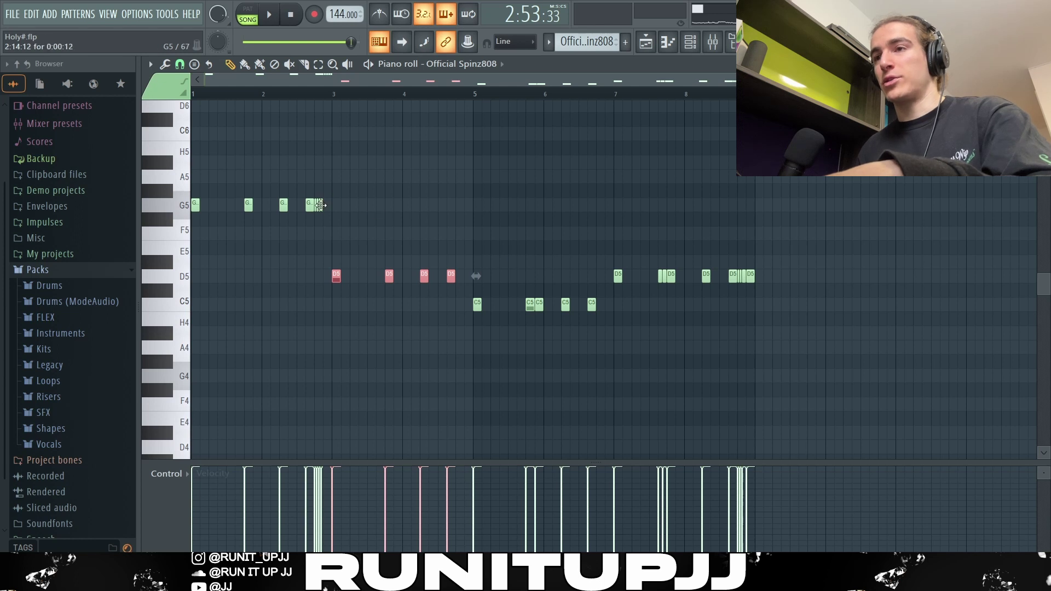
drag(464, 323, 658, 307)
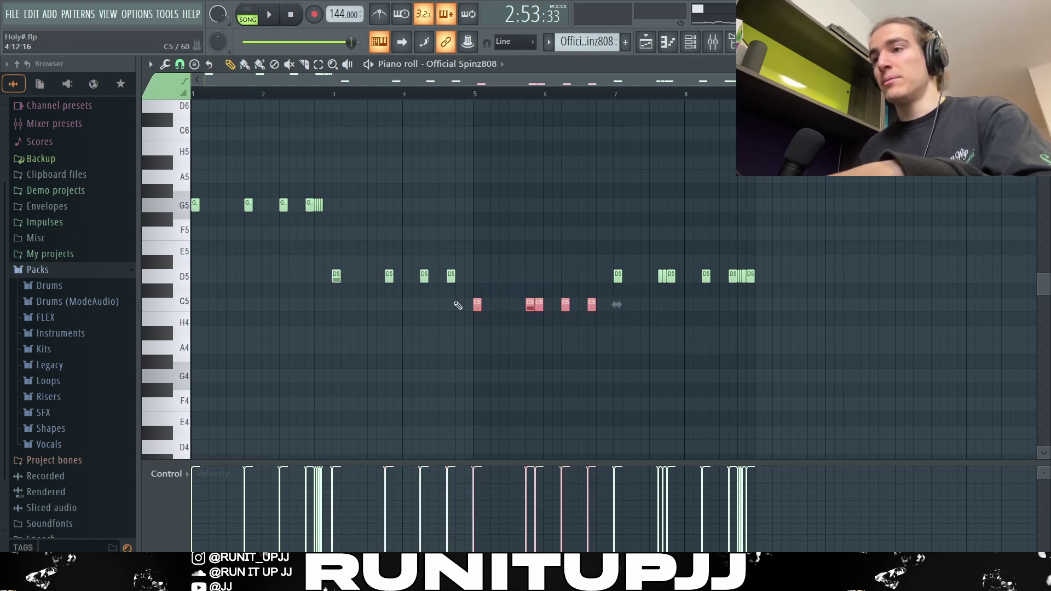
scroll(549, 312, up, 3)
click(528, 305)
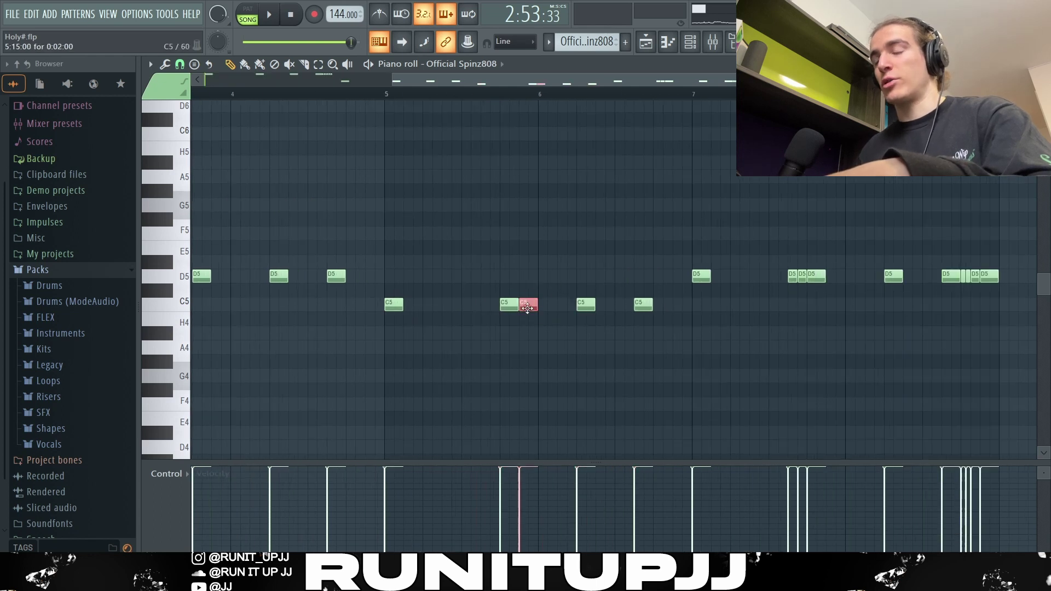
scroll(540, 310, down, 3)
Step: Select the D5 notes of the 808 in bars 7 and 8, followed by the short D5 notes within each bar
drag(811, 278, 576, 275)
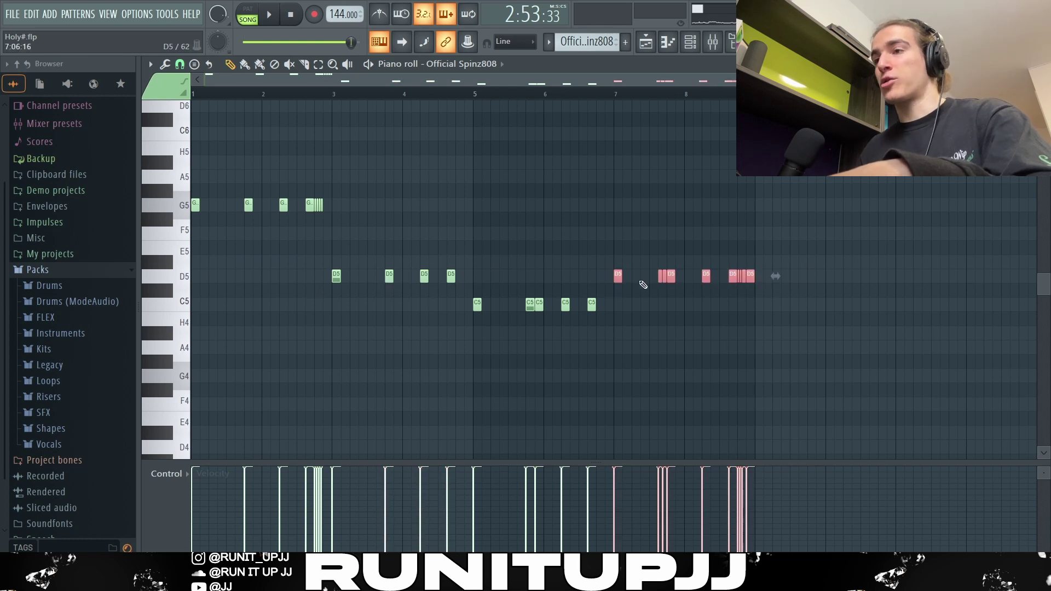
scroll(643, 285, up, 2)
click(624, 280)
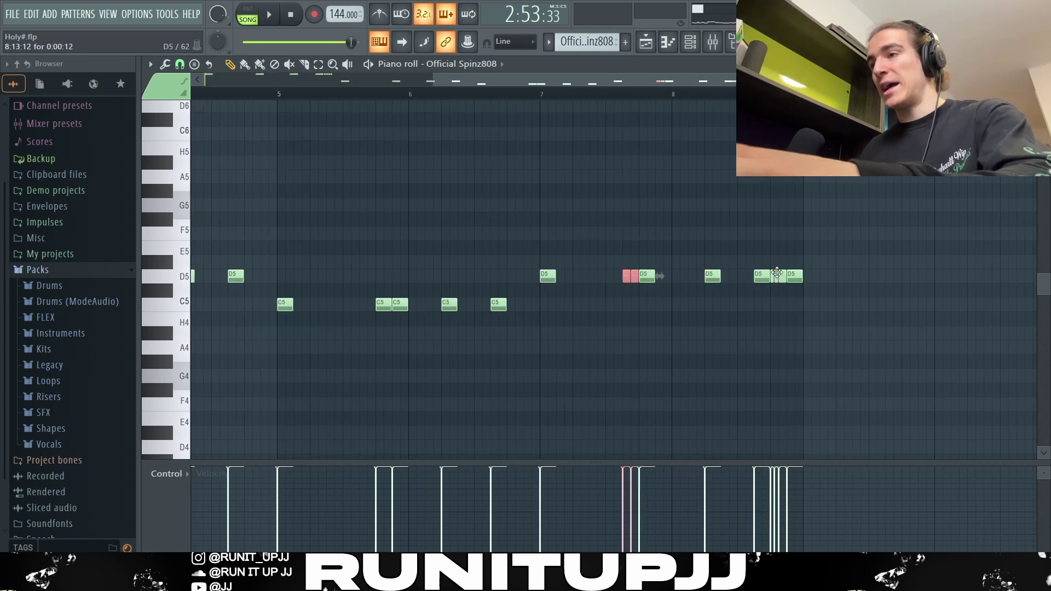
drag(776, 260, 798, 300)
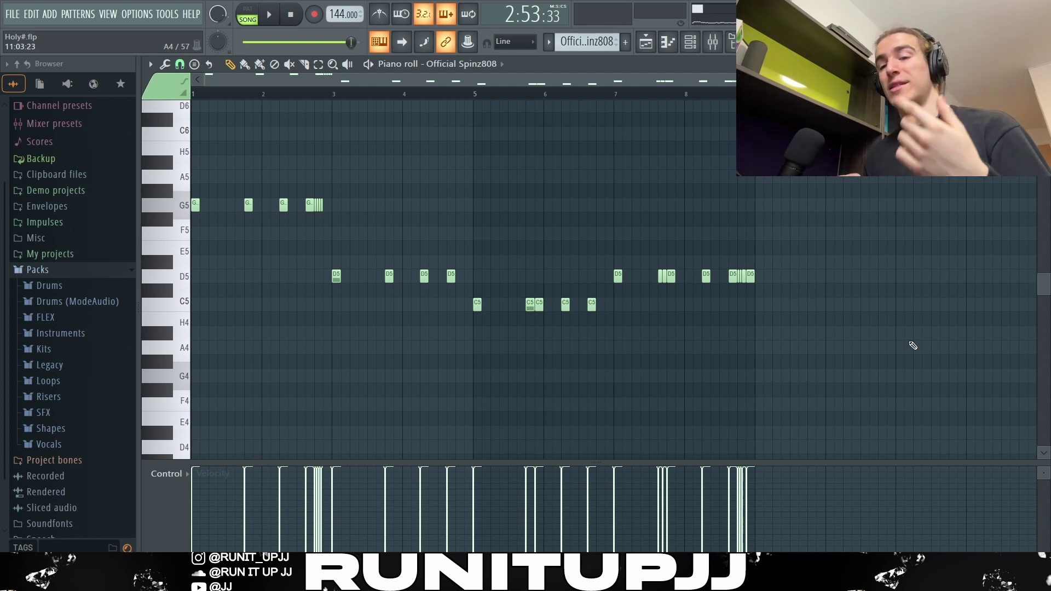
Step: Select all notes of the Official Spinz808 pattern and play it back
click(910, 344)
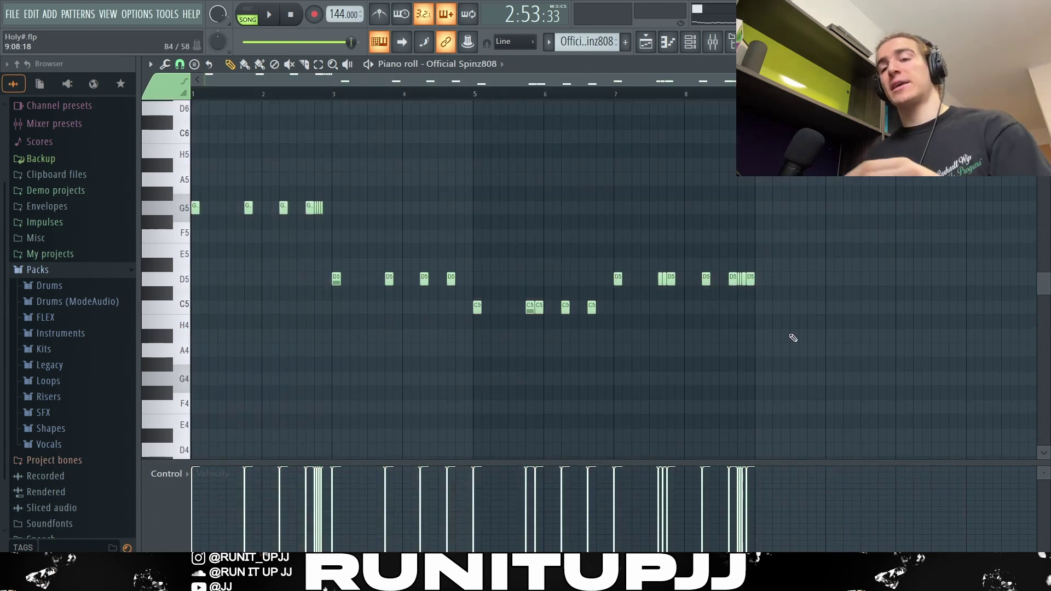
key(ctrl+a)
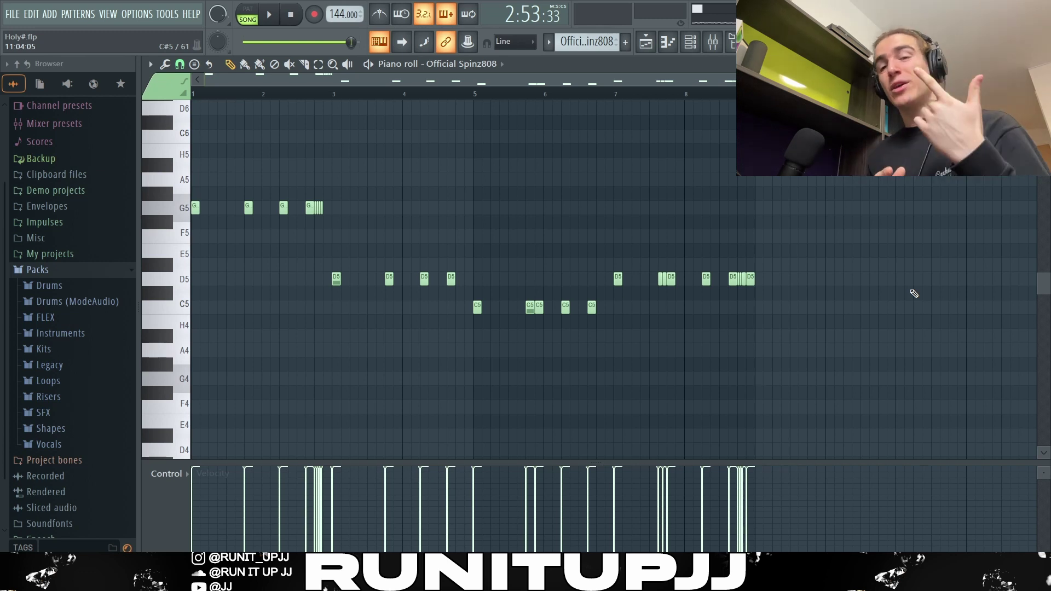
key(space)
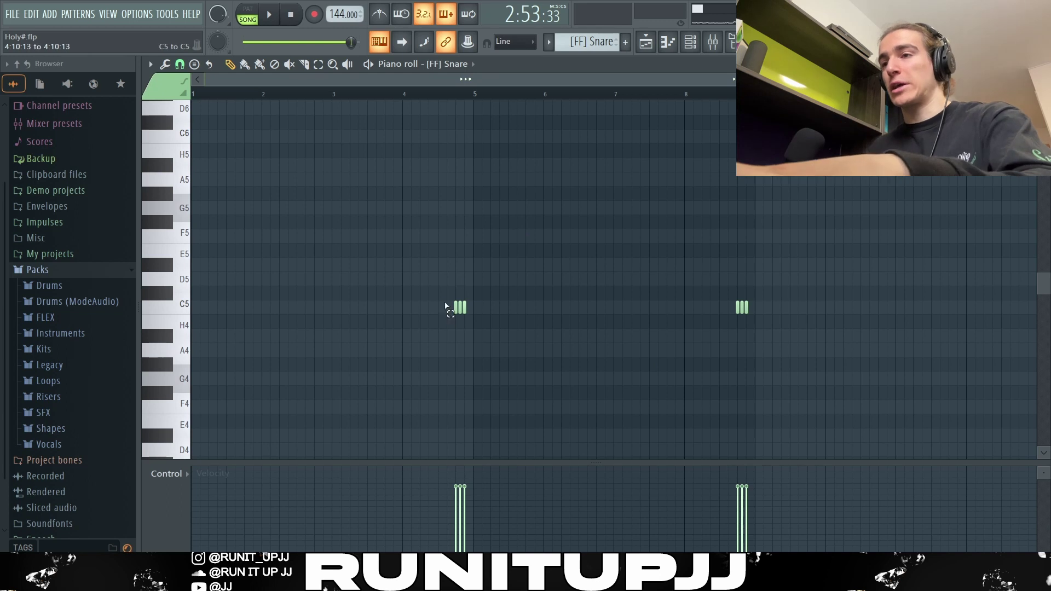
Step: Select the three-note [FF] Snare rolls in bars 4 and 8, and change the piano roll's snap setting
drag(445, 302, 495, 349)
drag(708, 291, 760, 329)
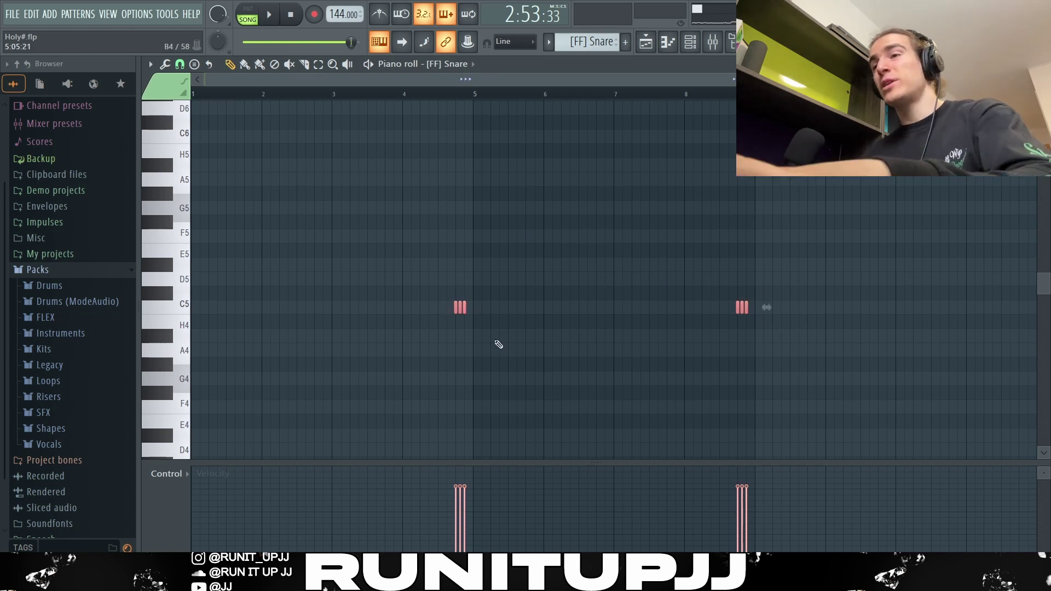
scroll(460, 346, up, 5)
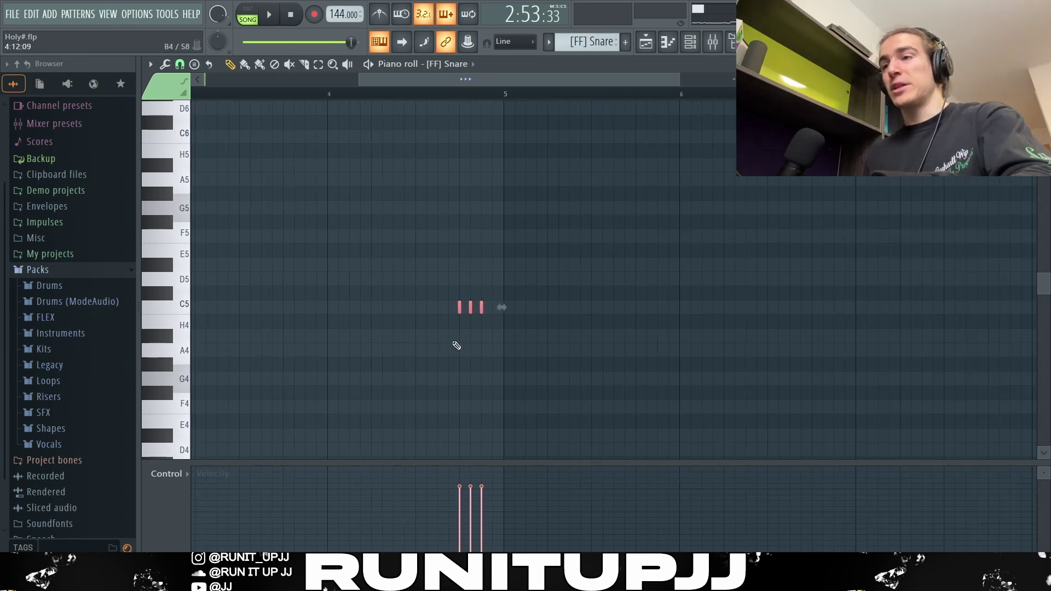
click(180, 65)
click(194, 191)
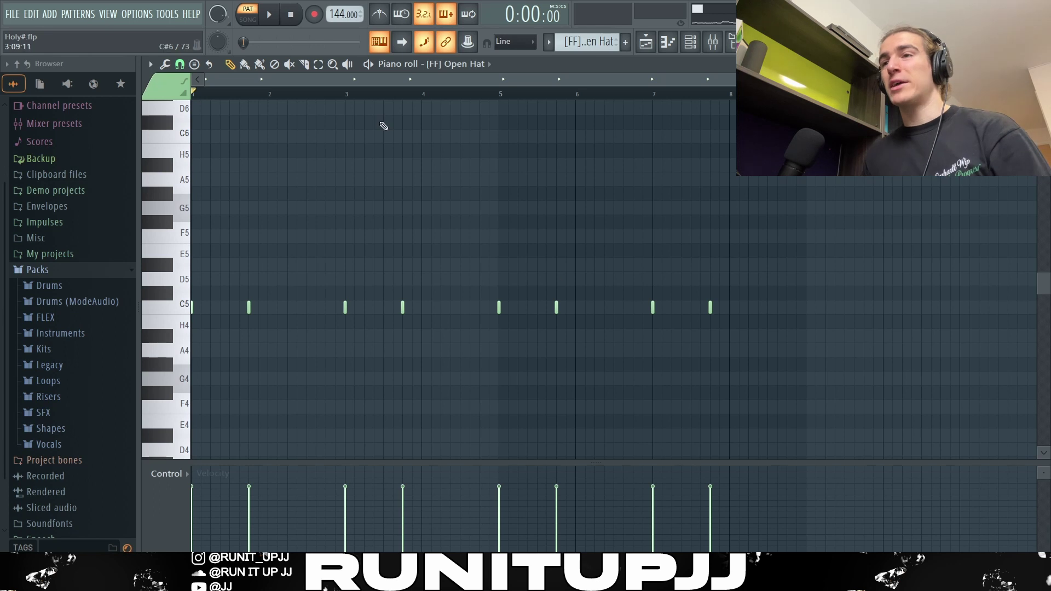
Step: Mark bars 1–2 and 3–4 of the [FF] Open Hat pattern, and play back the arrangement from bar 105
drag(349, 96, 193, 94)
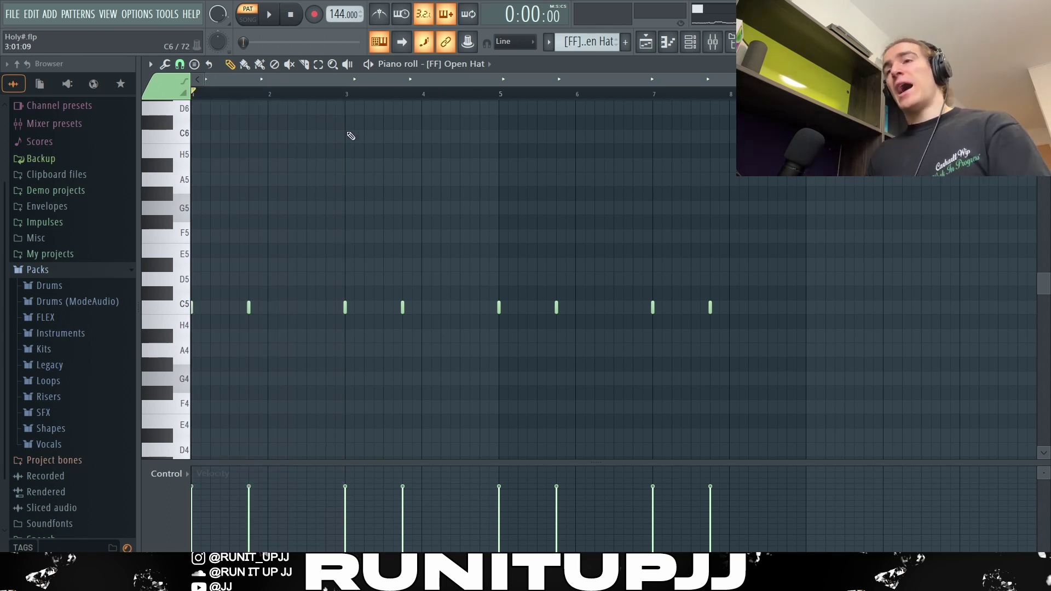
drag(345, 95, 503, 98)
drag(405, 97, 887, 98)
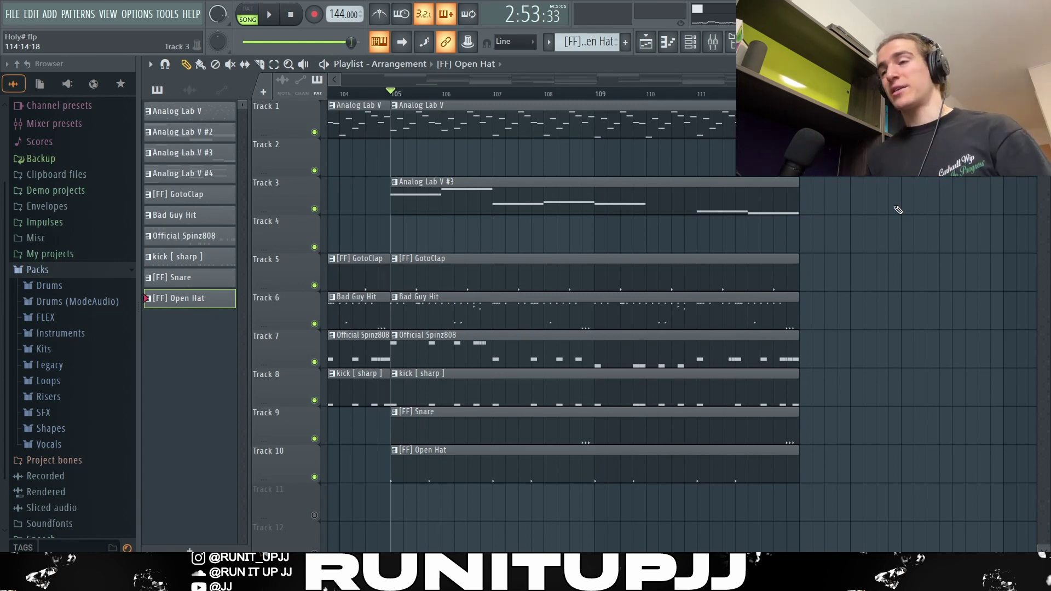
key(space)
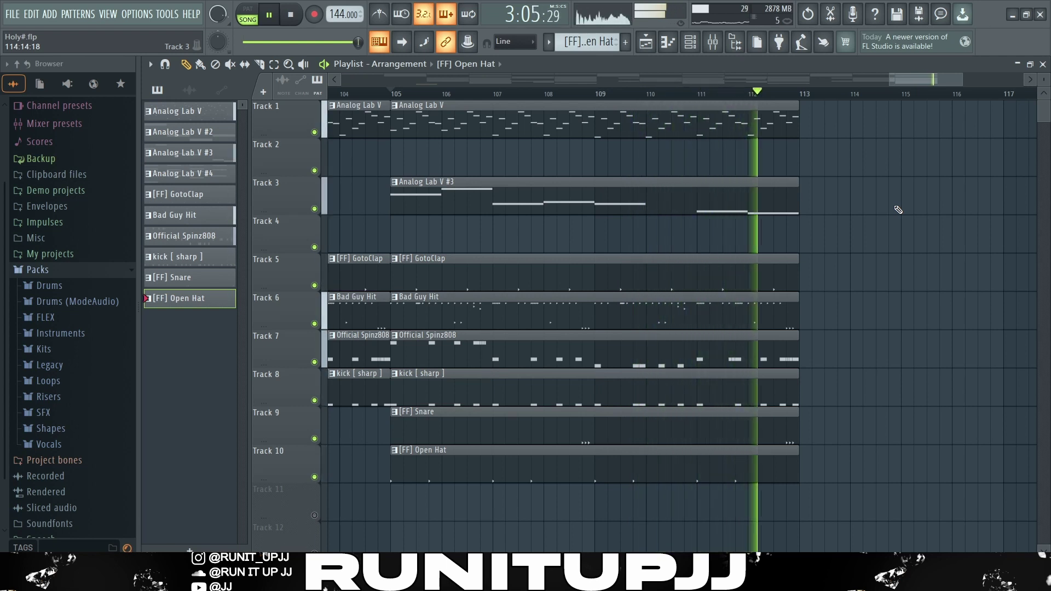
key(space)
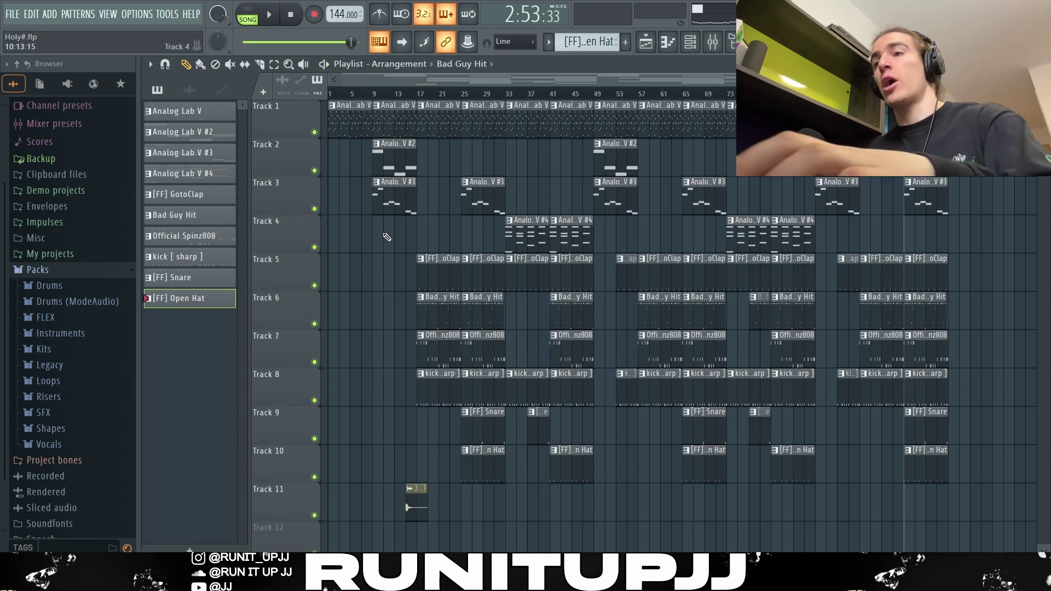
Step: Select the playlist clips in bars 1–8, those in bars 9–16, and the time range of bars 17–32
drag(371, 171, 363, 104)
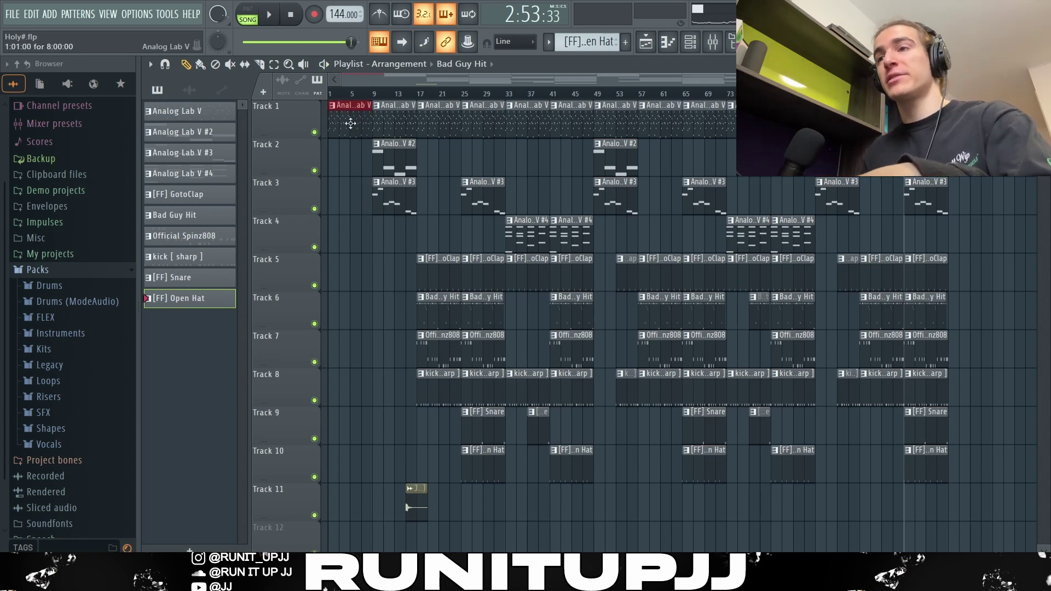
drag(387, 234, 398, 102)
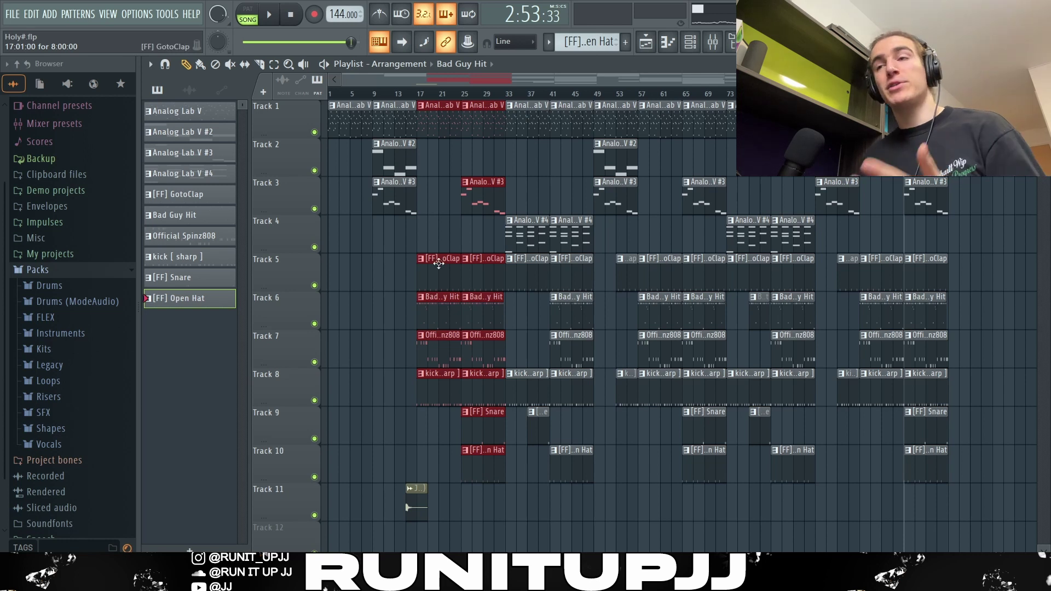
ctrl+drag(425, 95, 499, 105)
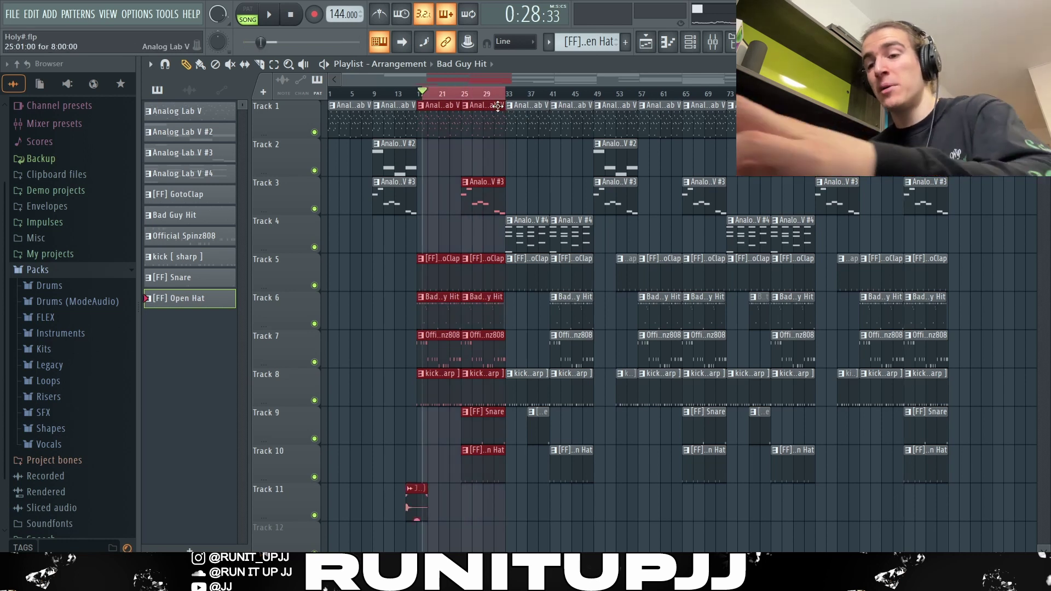
scroll(484, 204, up, 5)
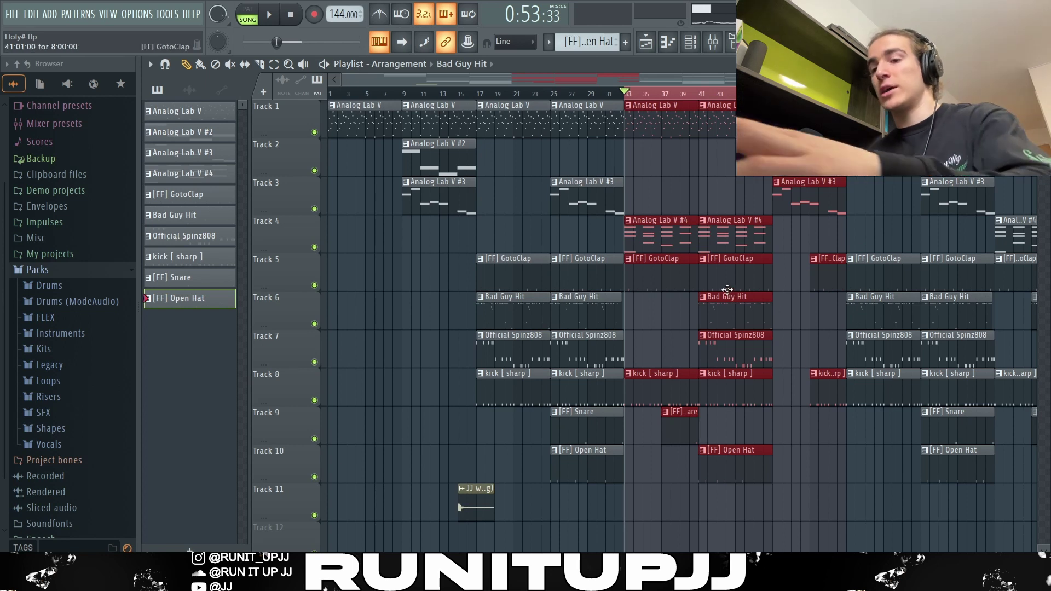
Step: Select the time range of bars 17–56 across the arrangement, followed by the clips on tracks 1–10 in bars 57–72
scroll(706, 291, up, 3)
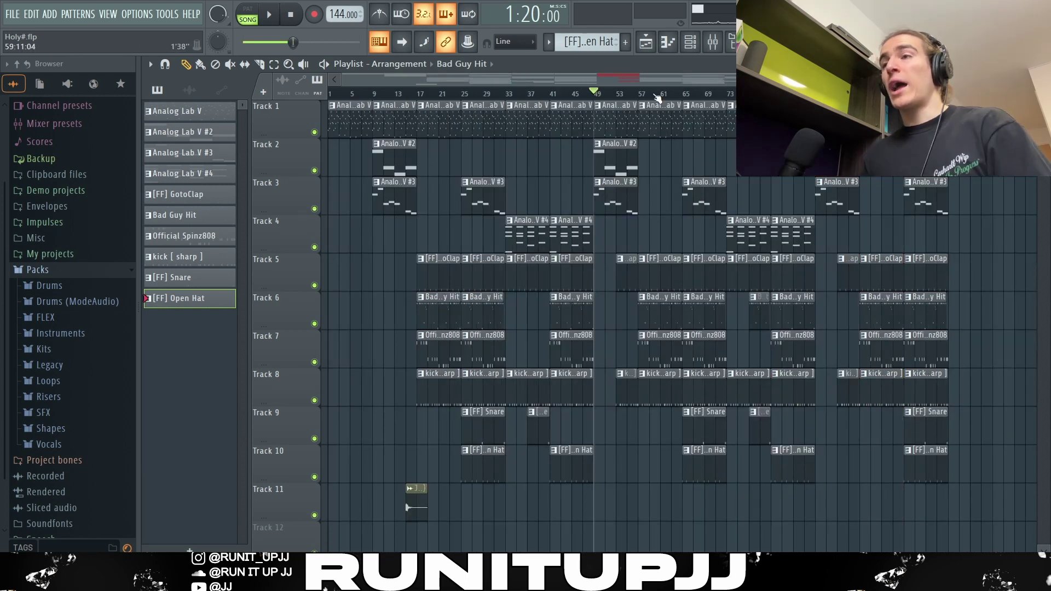
drag(644, 101, 418, 96)
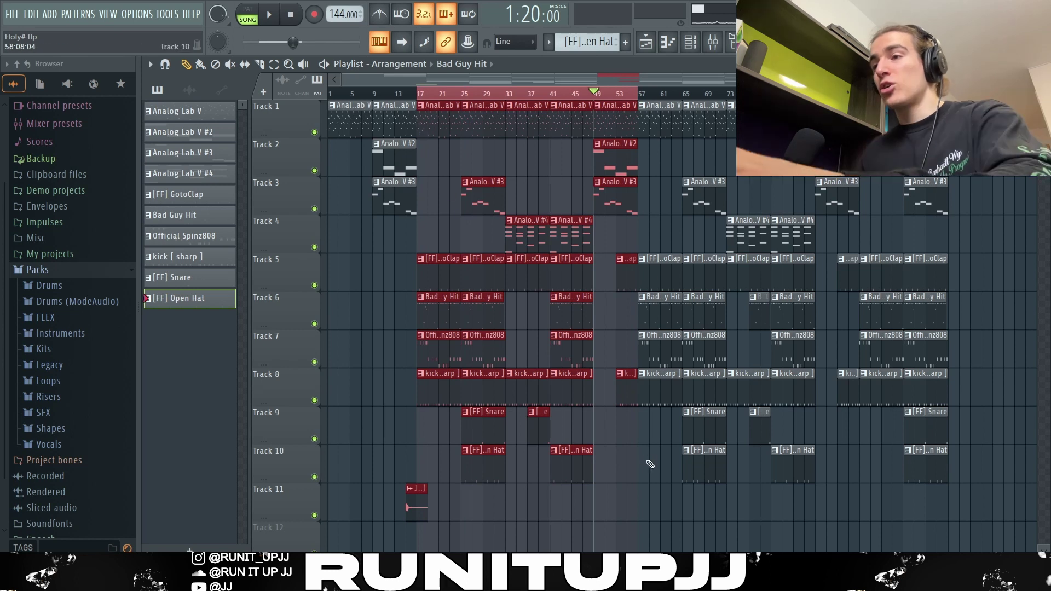
drag(639, 482, 487, 189)
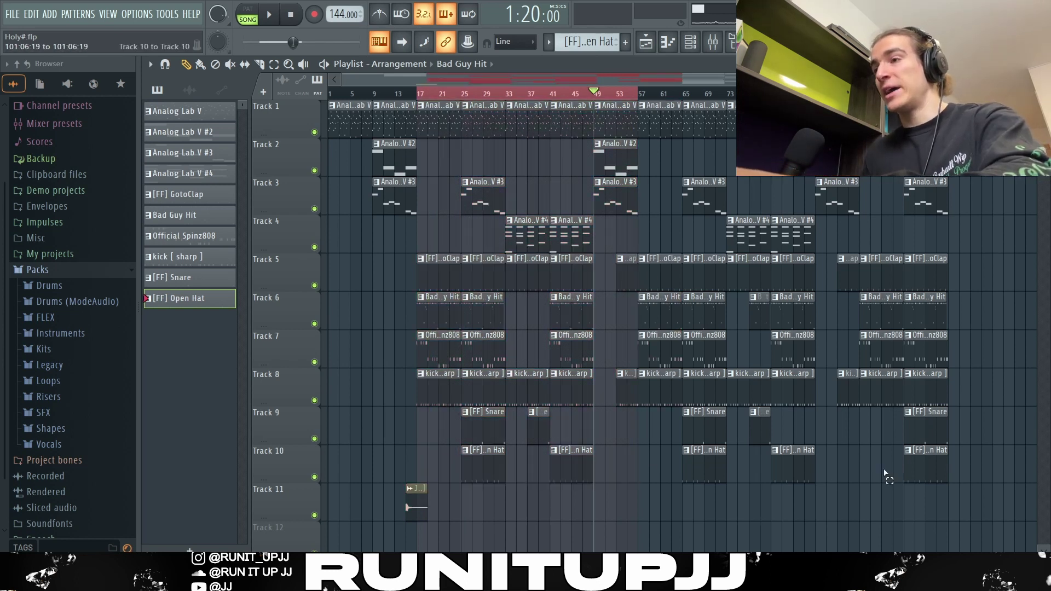
drag(883, 482, 668, 118)
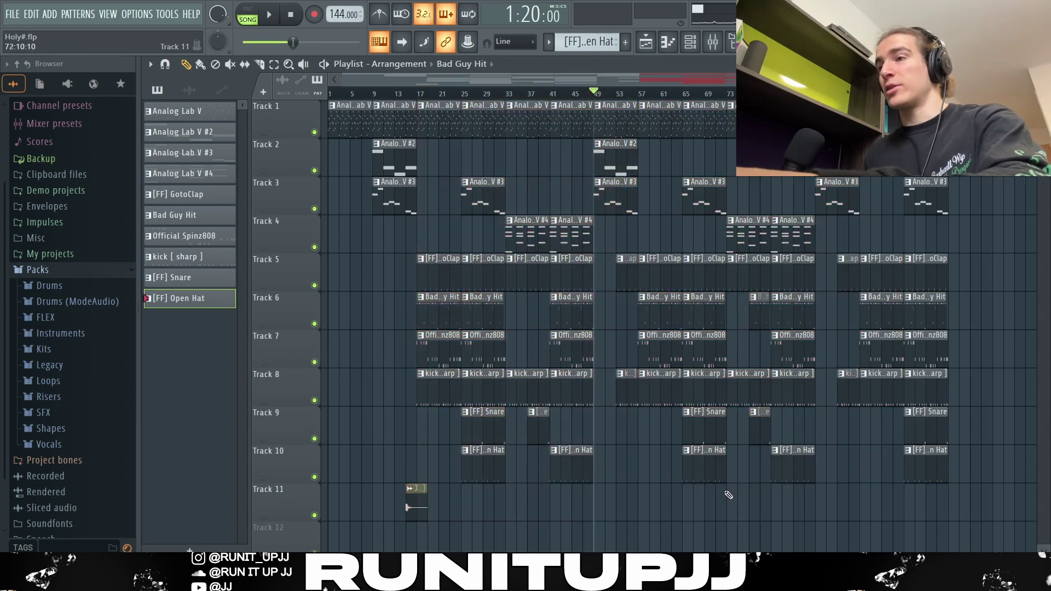
drag(723, 519, 669, 145)
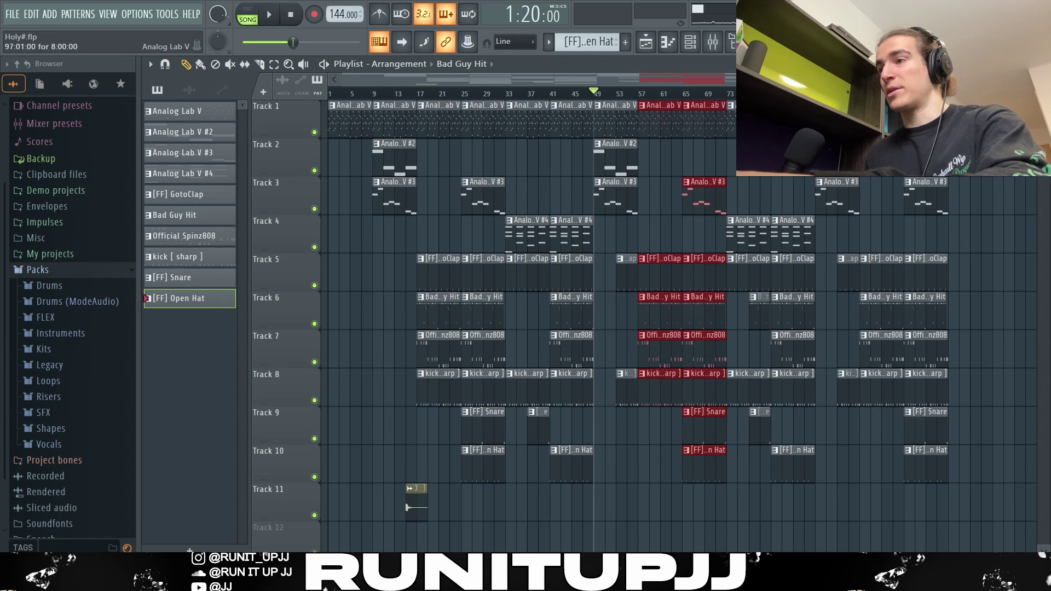